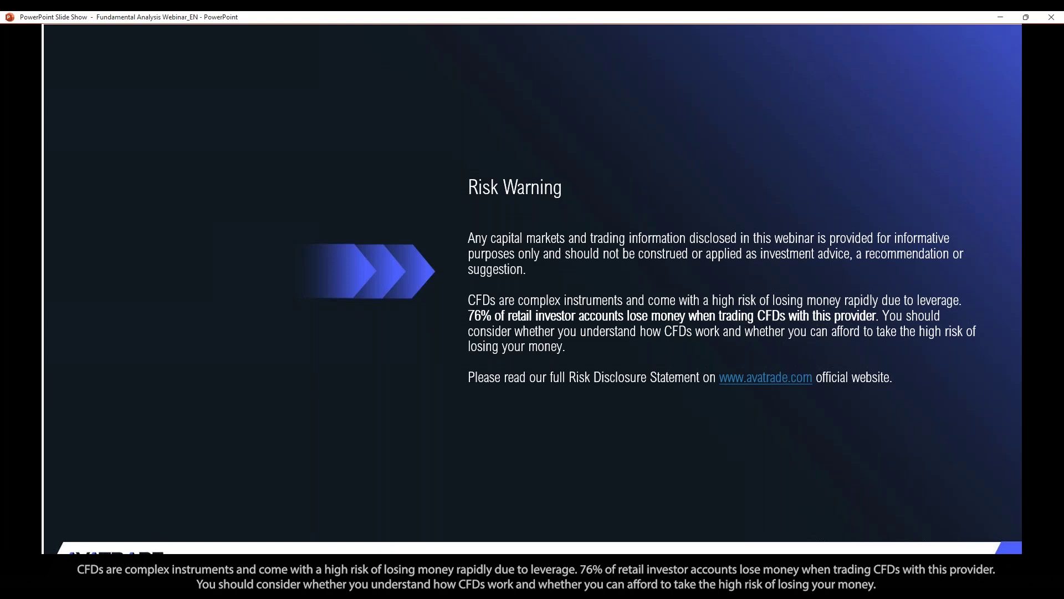
Navigate from the AvaTrade homepage to Trading Platforms > Mobile Trading.
mouse_move(203, 588)
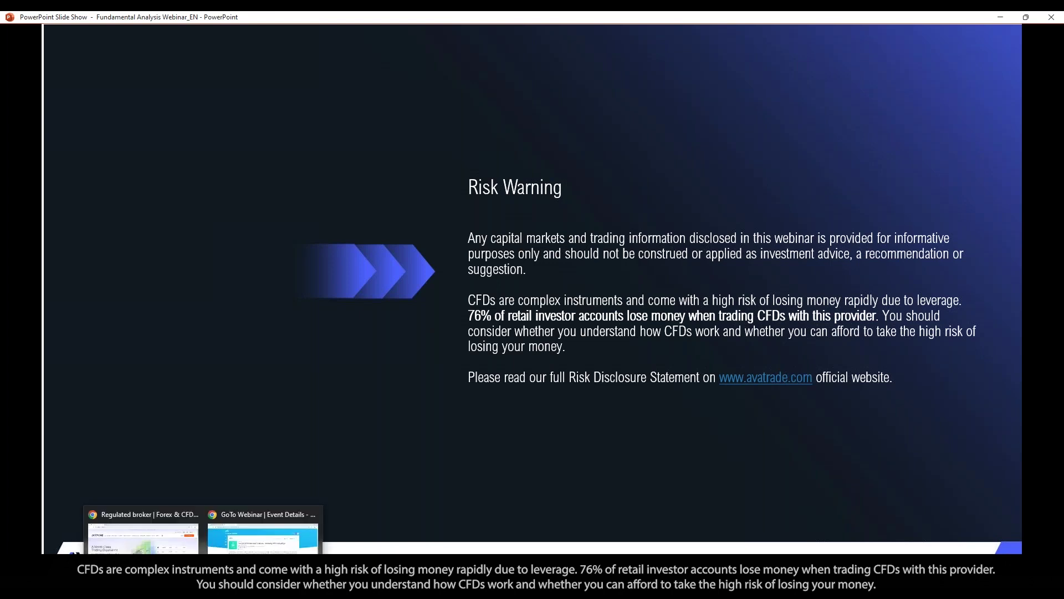
left_click(143, 535)
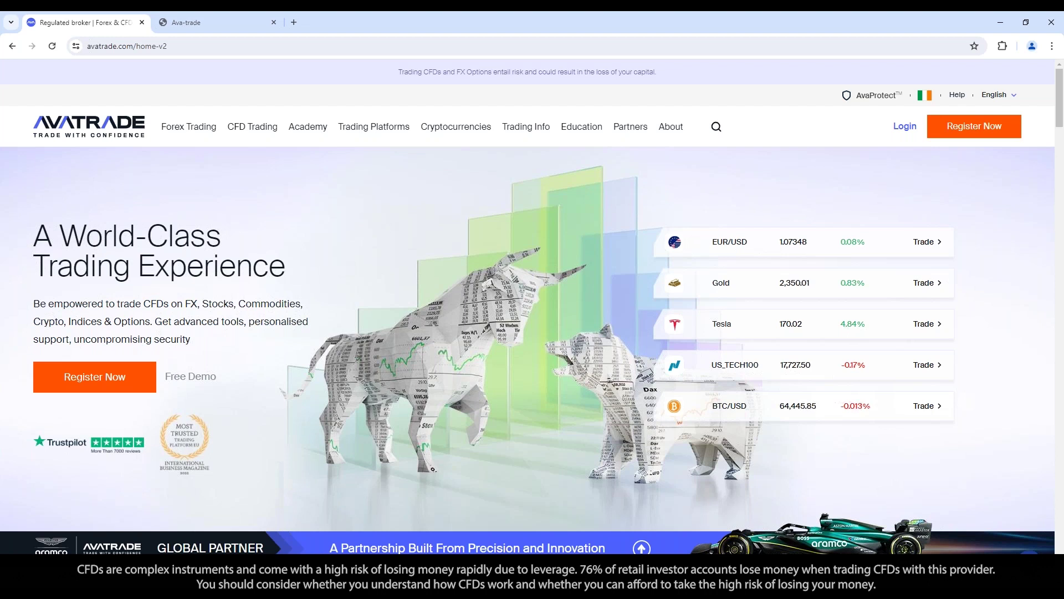
mouse_move(360, 130)
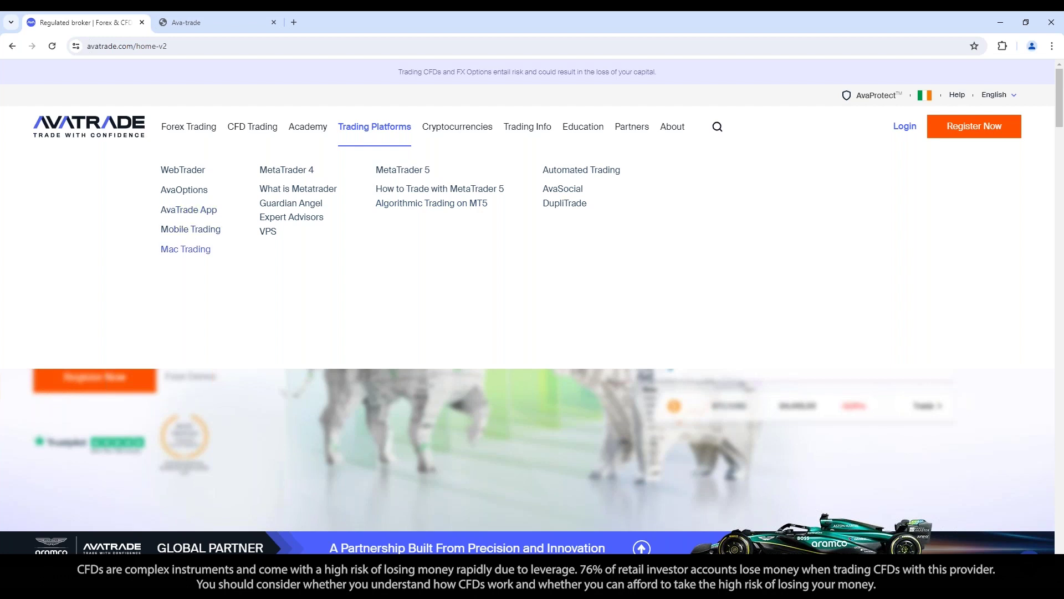
left_click(182, 229)
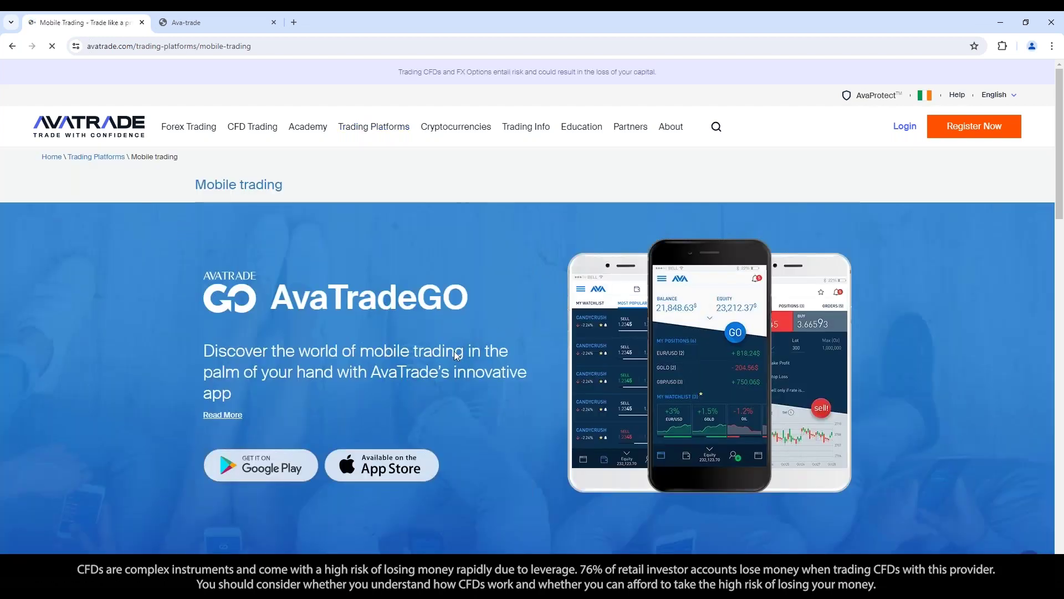
Scroll through the AvaTradeGO mobile page, then switch to the WebTrader browser tab.
scroll(456, 354, "down", 5)
scroll(476, 343, "up", 3)
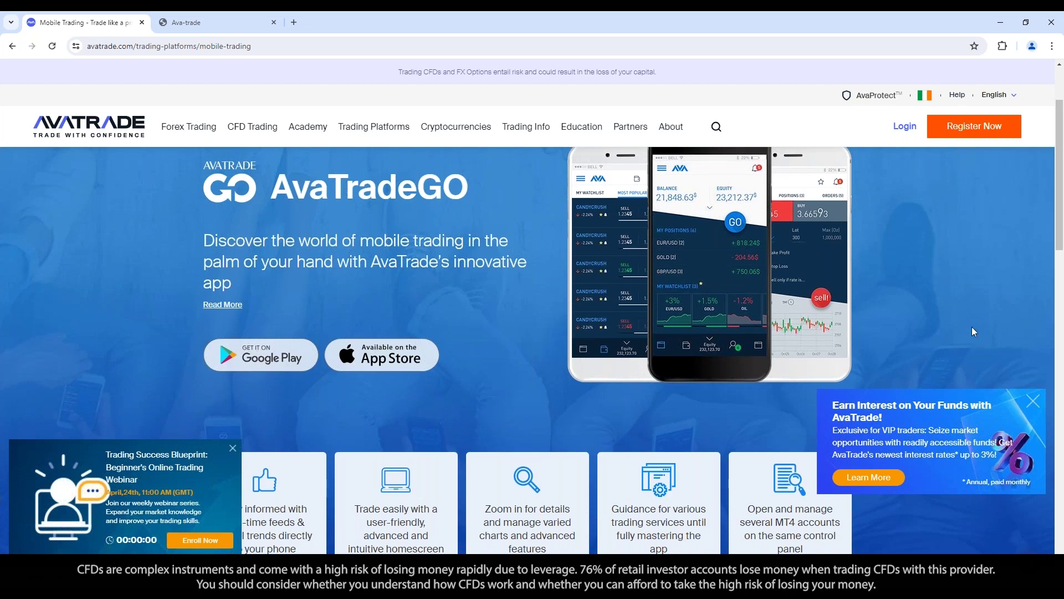
scroll(972, 327, "up", 1)
scroll(964, 327, "up", 2)
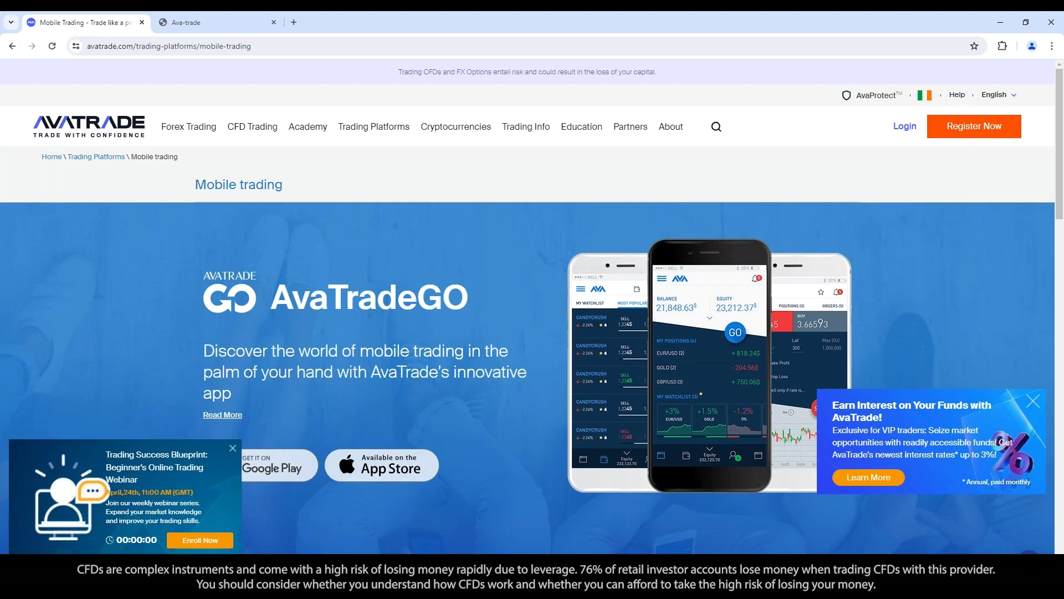
left_click(188, 22)
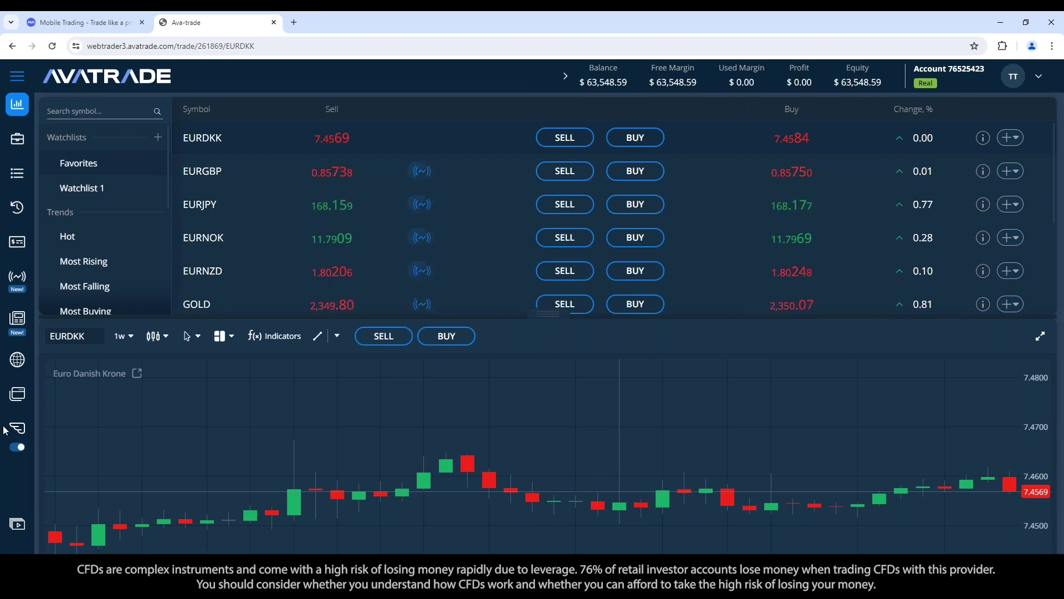
Open the Discovery menu from the globe icon in the left sidebar.
left_click(13, 361)
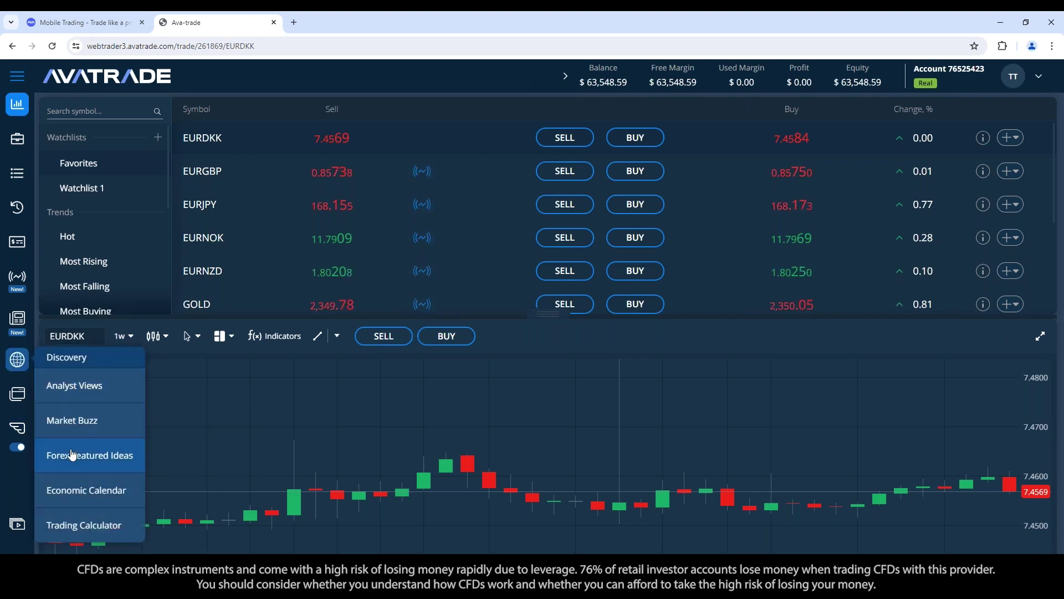
Open the Economic Calendar from Discovery and scroll through the 26 Apr 2024 events.
left_click(102, 493)
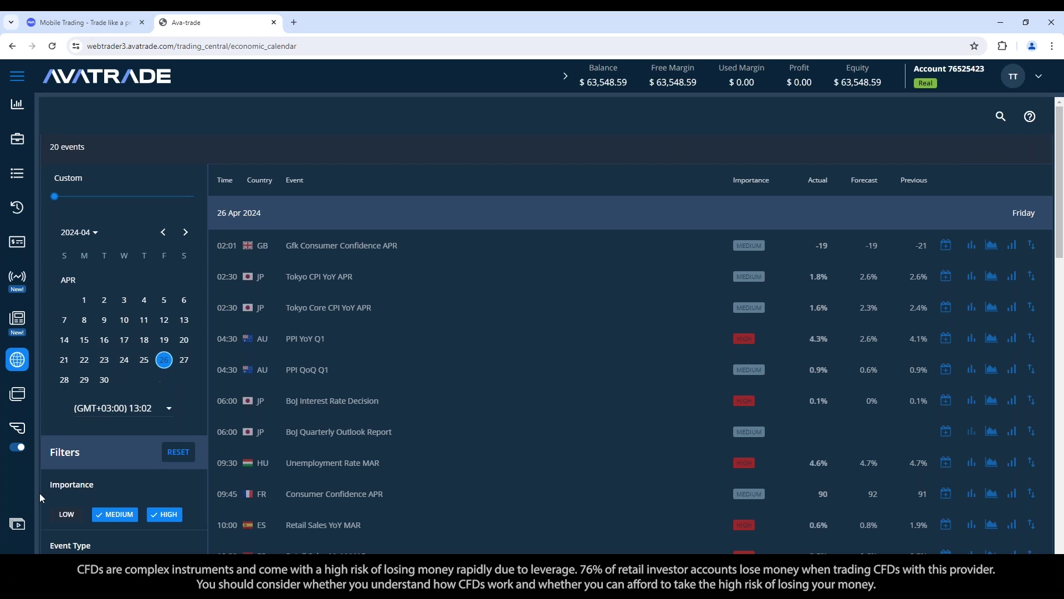
scroll(51, 508, "down", 3)
scroll(113, 432, "up", 3)
Scroll the calendar down to the 15:30 US personal income, spending and PCE releases.
scroll(632, 430, "down", 5)
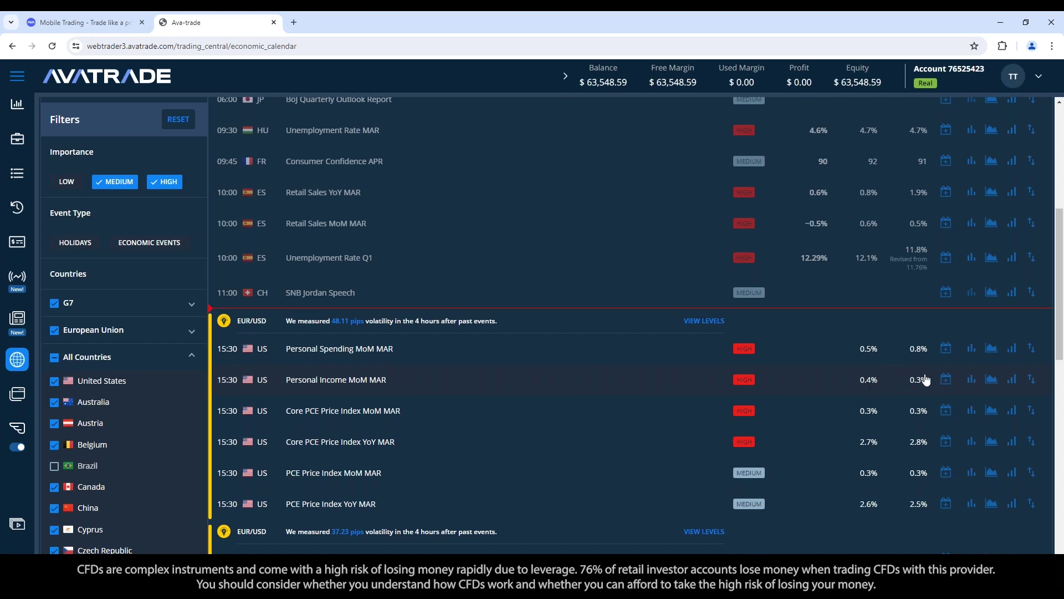
Open Personal Income MoM volatility analysis, keeping EUR/USD and the 4-hours-after-event window.
left_click(1012, 382)
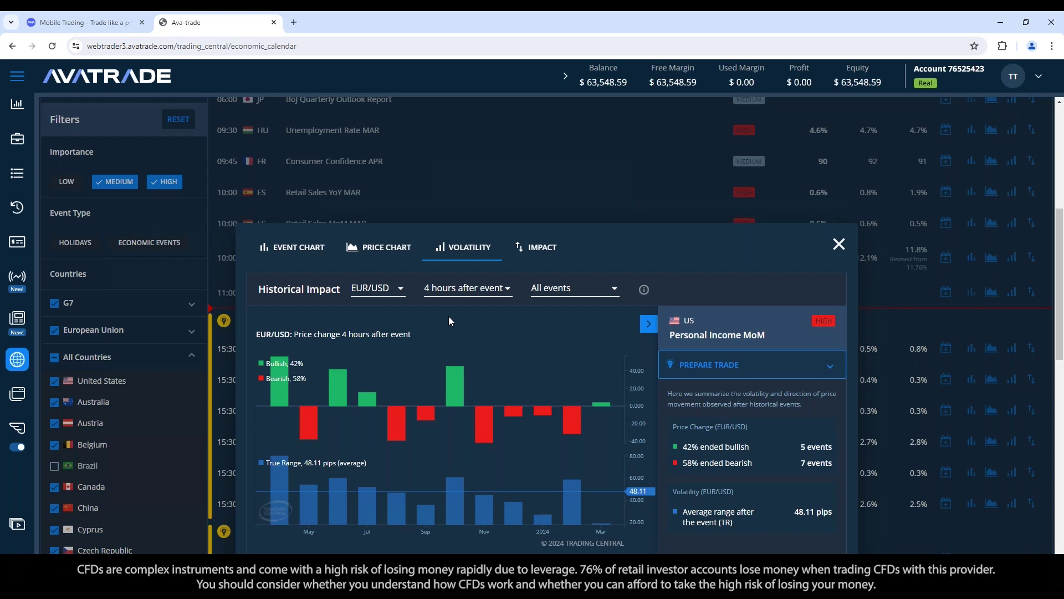
left_click(396, 290)
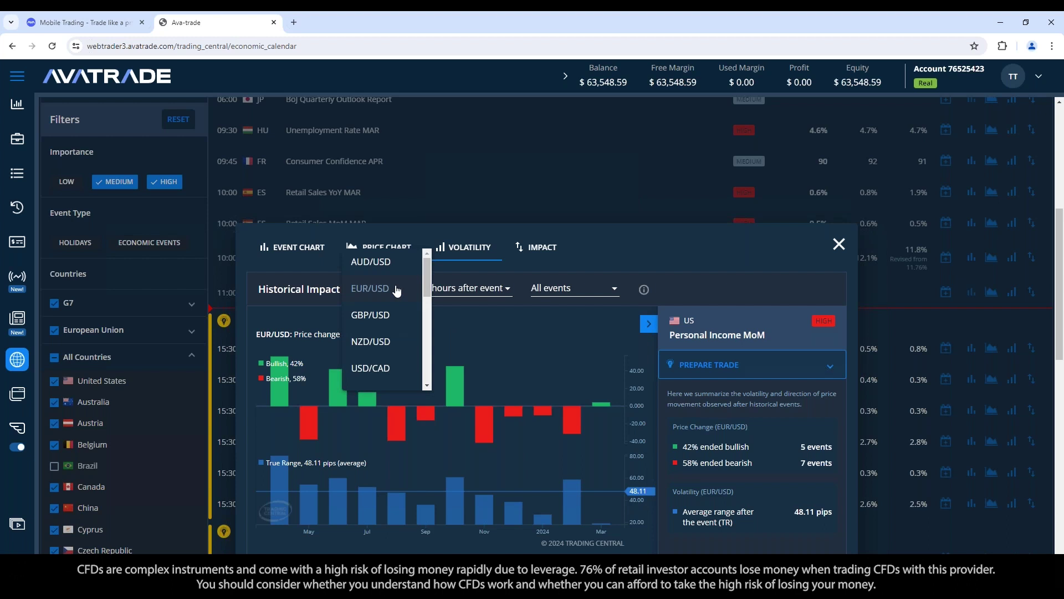
left_click(379, 290)
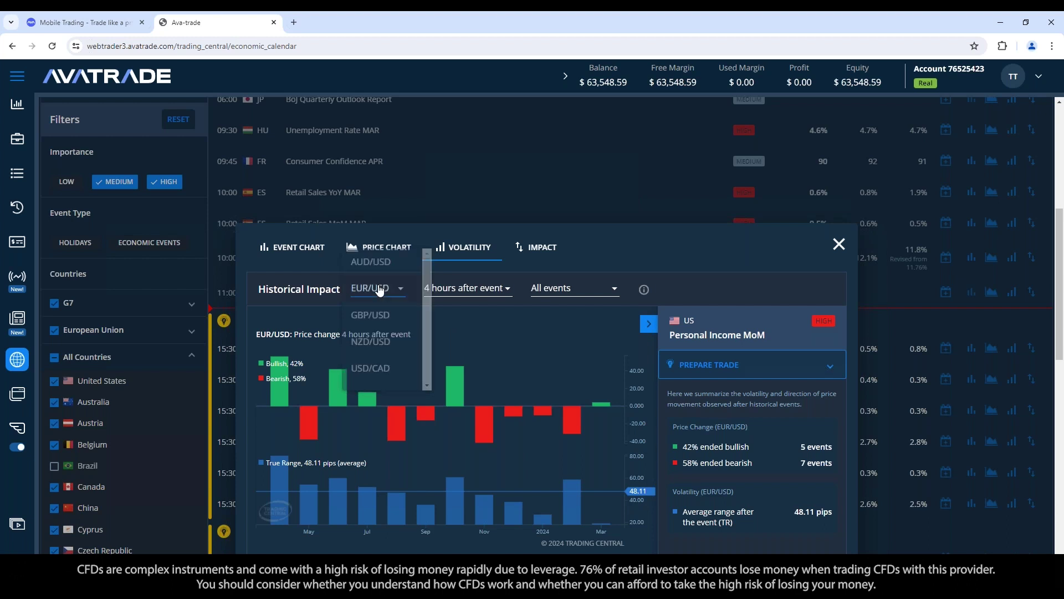
left_click(475, 289)
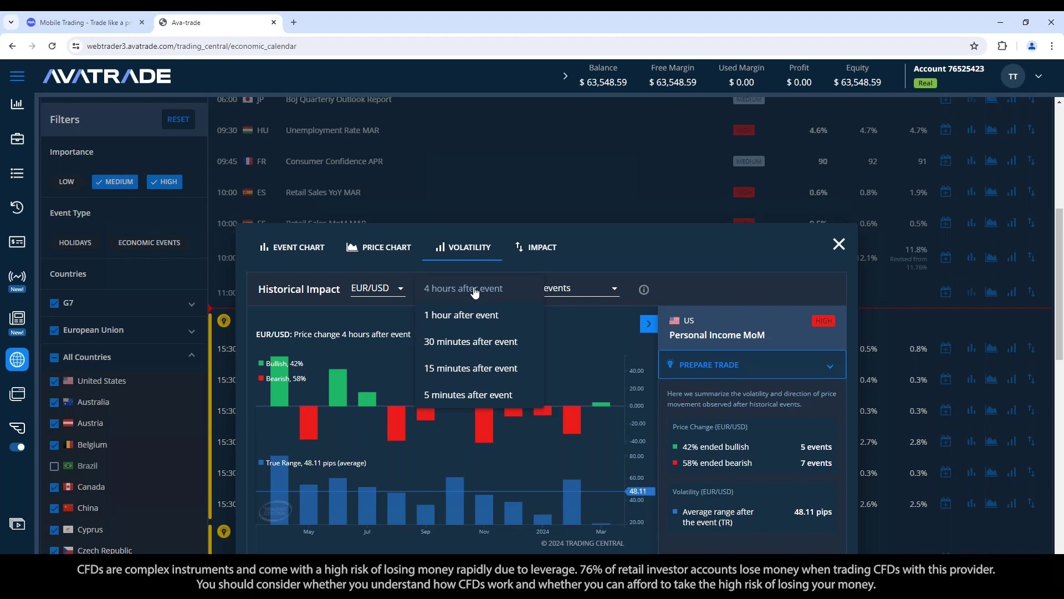
left_click(476, 291)
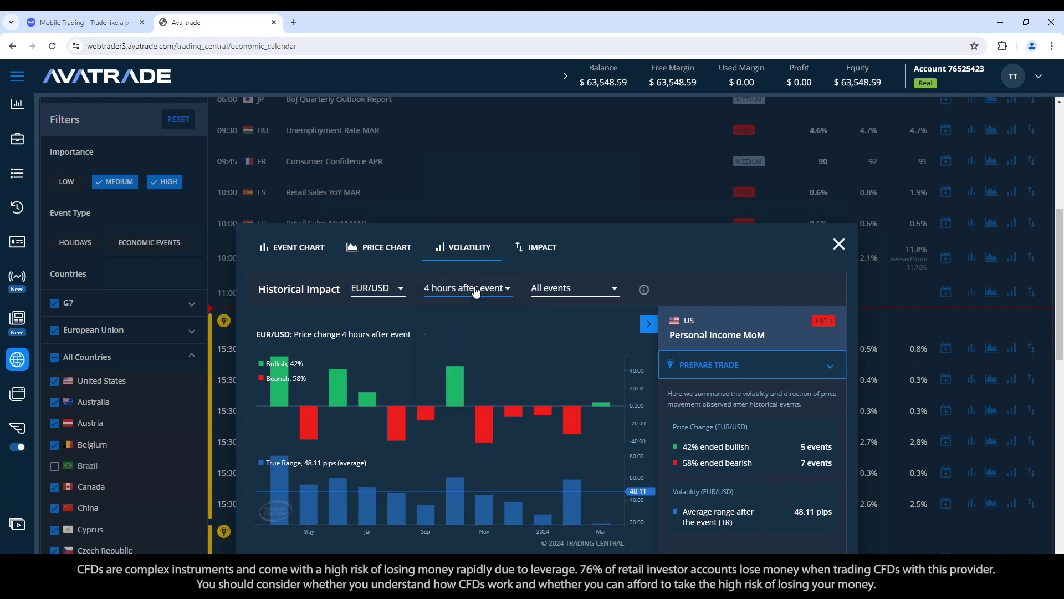
Filter to 'Actual above forecast' releases and highlight the 49.40-pip average range.
left_click(563, 292)
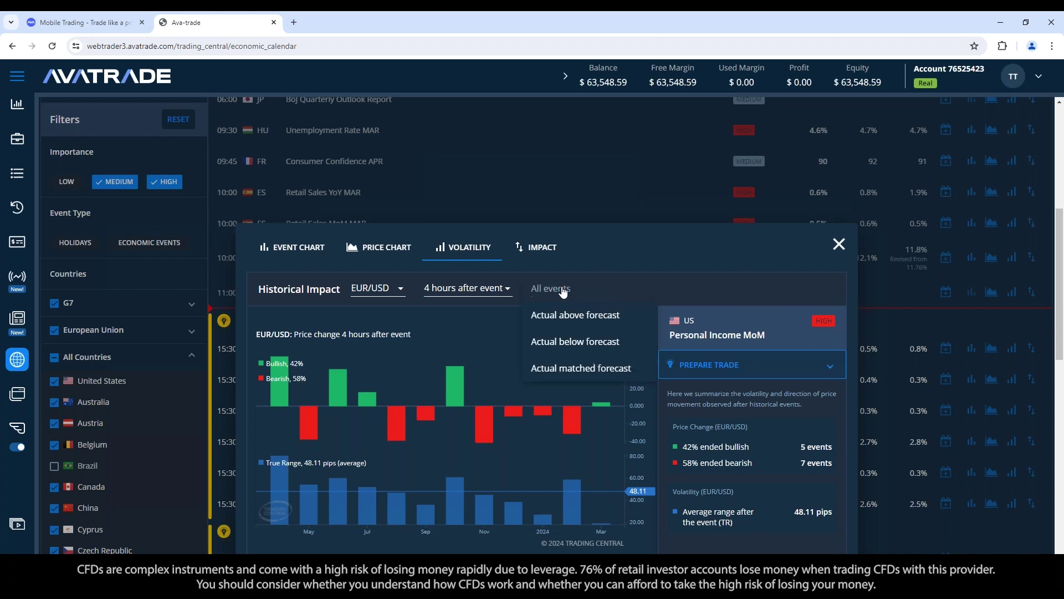
left_click(580, 315)
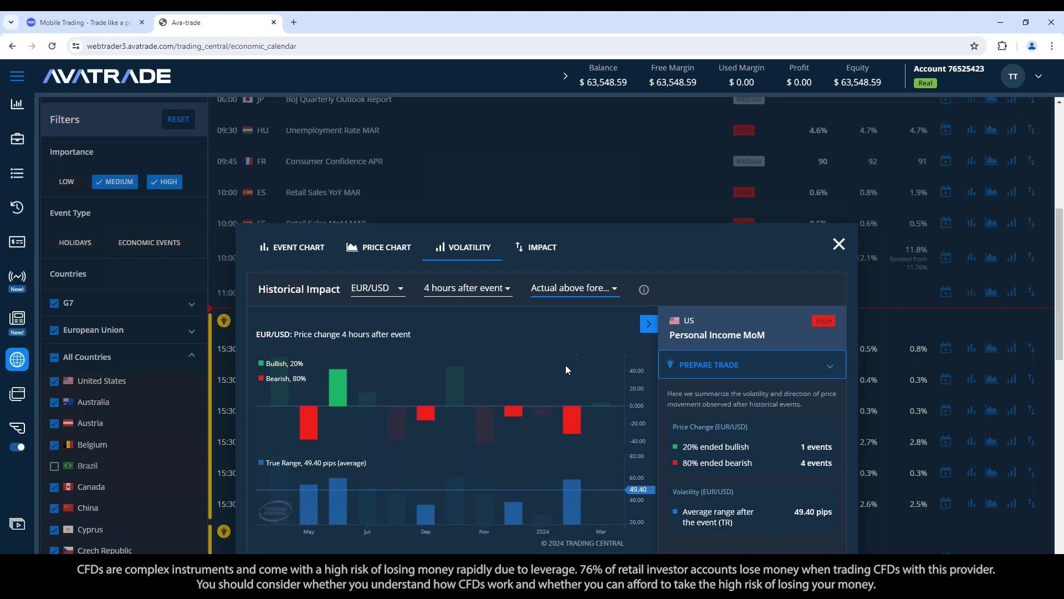
mouse_move(595, 418)
left_click_drag(796, 515, 822, 515)
Switch the time window to 5 minutes after event, showing a 14.80-pip average range.
left_click(485, 293)
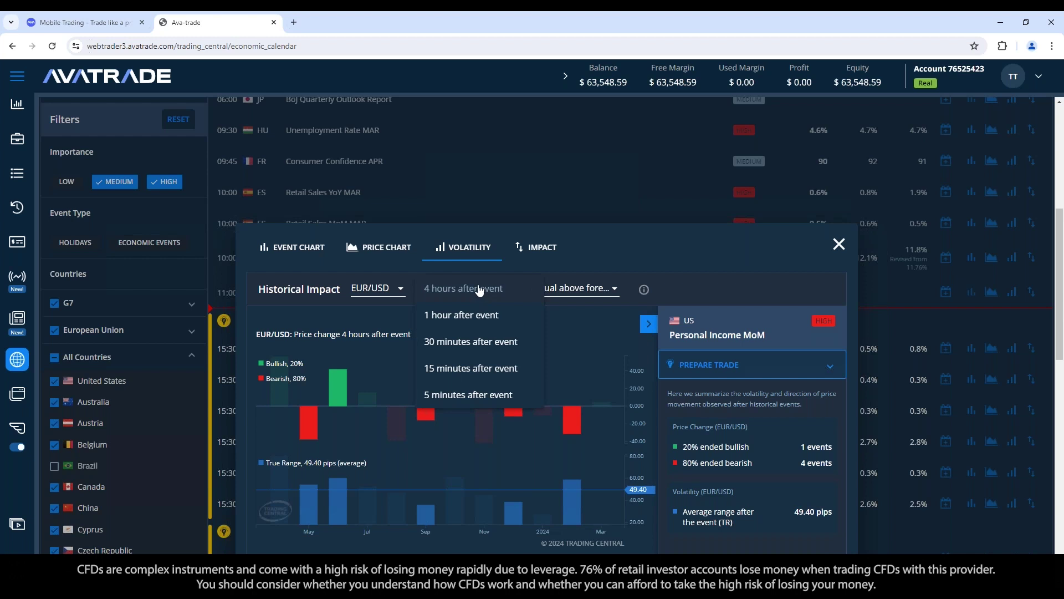
left_click(463, 395)
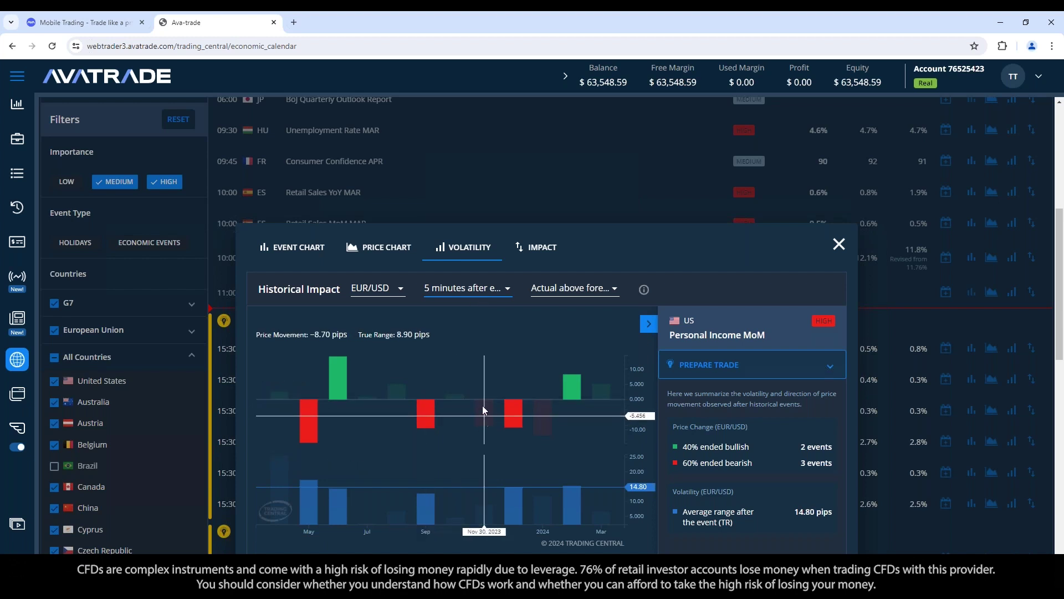
left_click(474, 290)
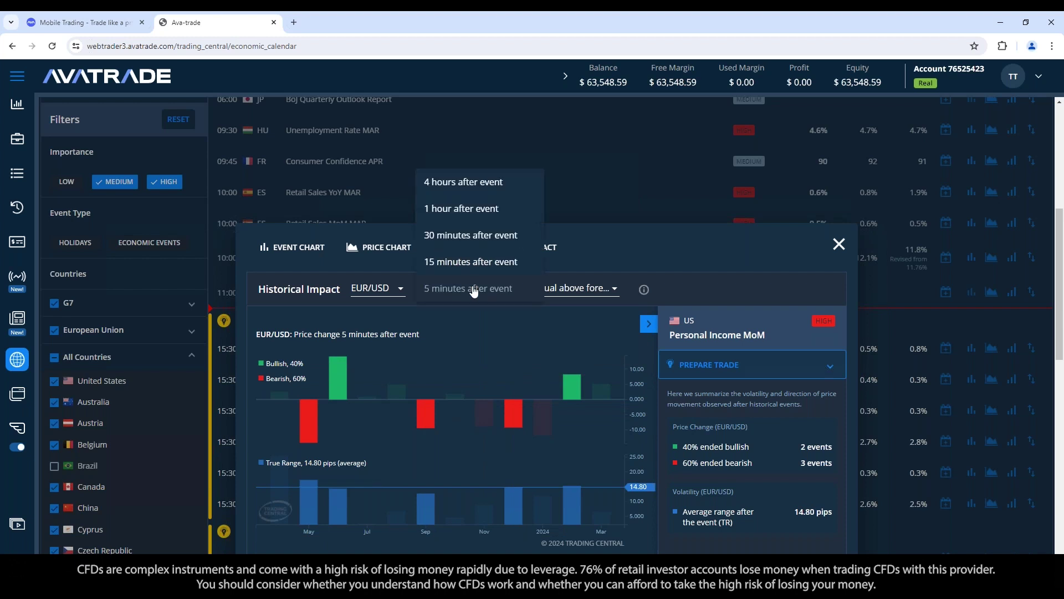
Return to the 4-hours-after-event window and highlight the 49.40-pip average range.
left_click(471, 183)
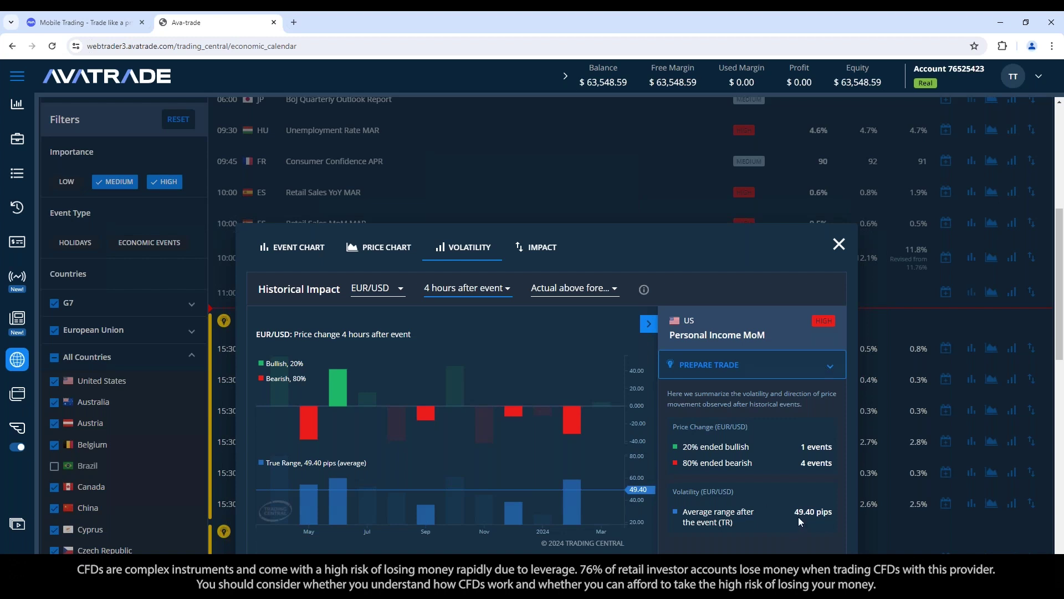
left_click_drag(795, 511, 827, 516)
left_click_drag(796, 511, 832, 525)
Toggle the outcome filter between below- and above-forecast releases, ending on 'Actual below forecast'.
left_click(578, 295)
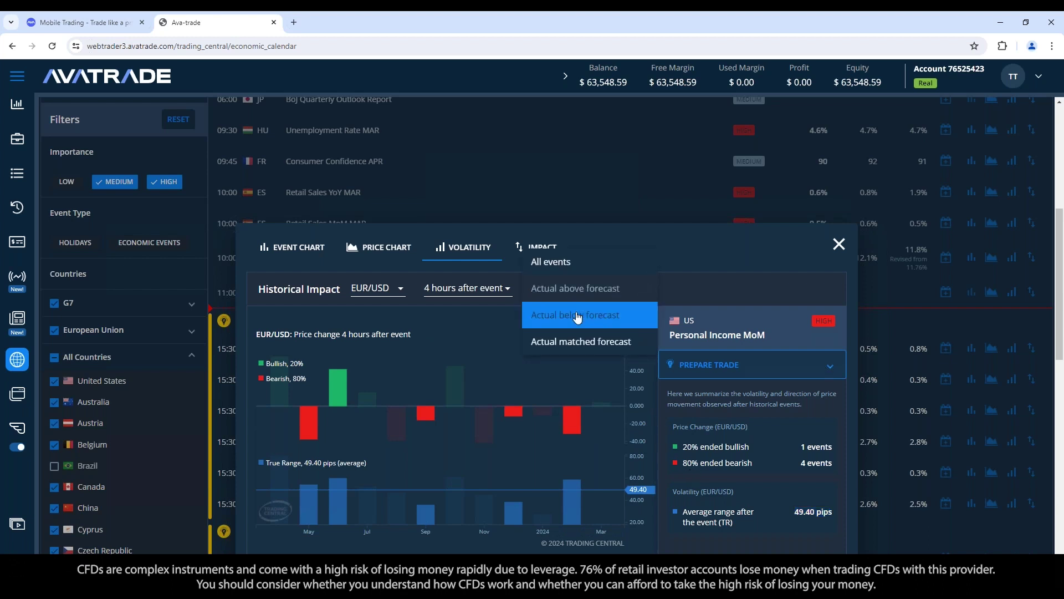
left_click(577, 315)
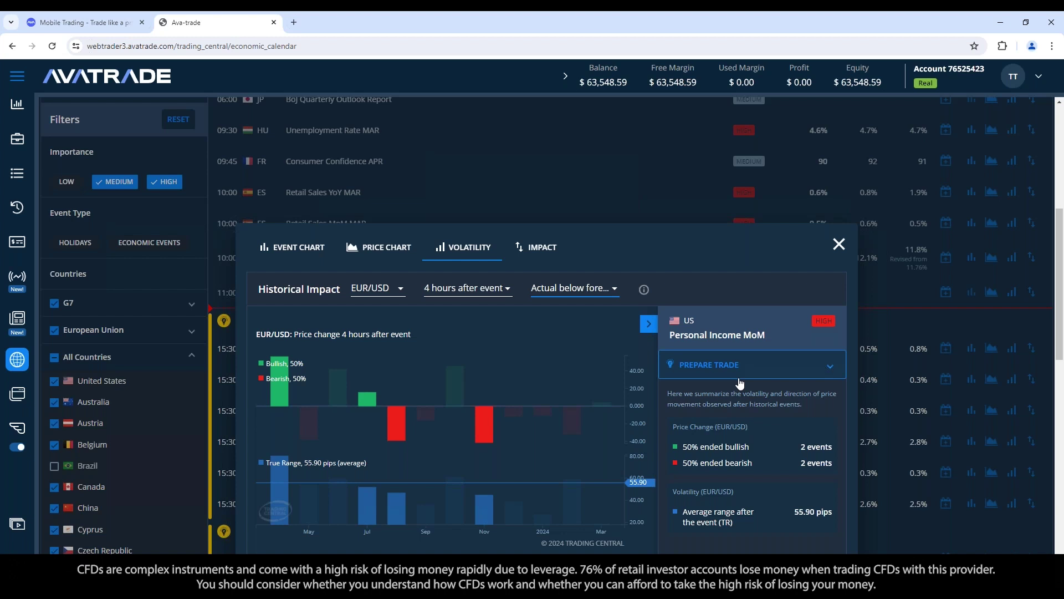
left_click(589, 288)
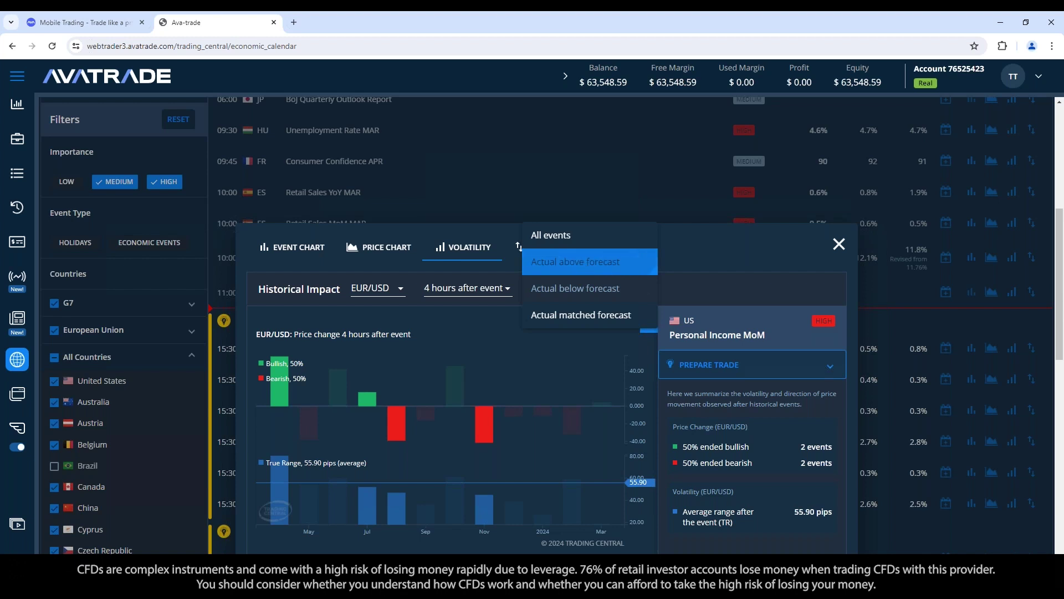
left_click(585, 267)
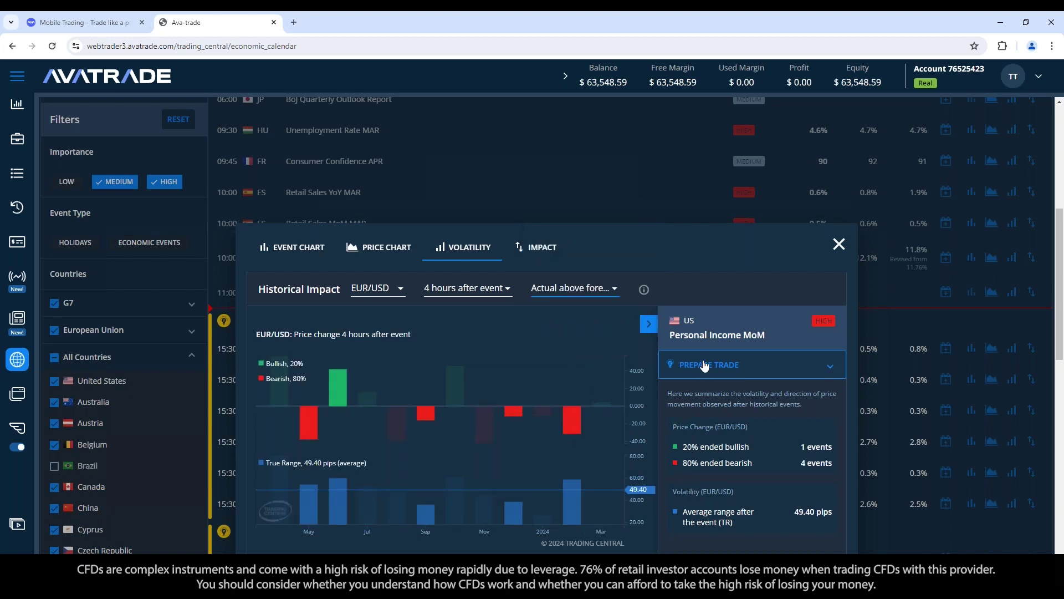
mouse_move(632, 292)
left_click(579, 288)
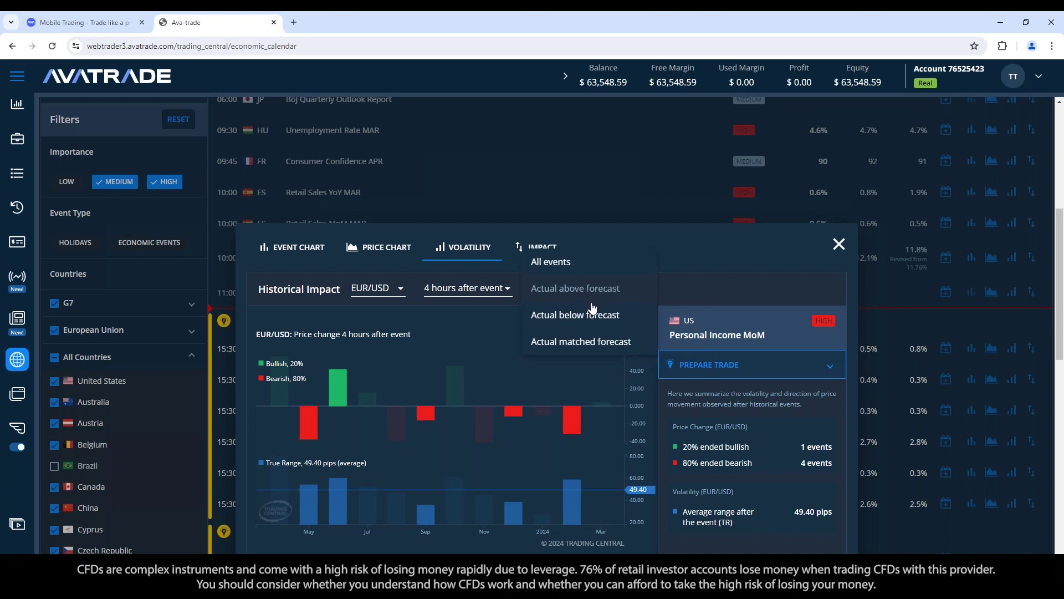
left_click(605, 326)
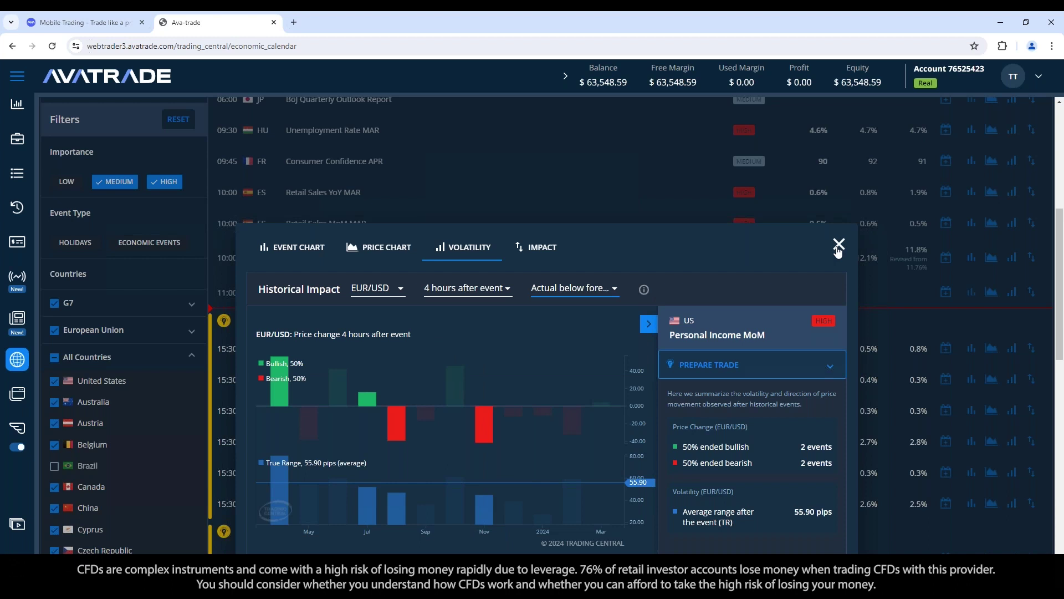
mouse_move(563, 360)
Close the open volatility chart and scroll to the 17:00 Michigan Consumer Sentiment Final APR row.
left_click(838, 244)
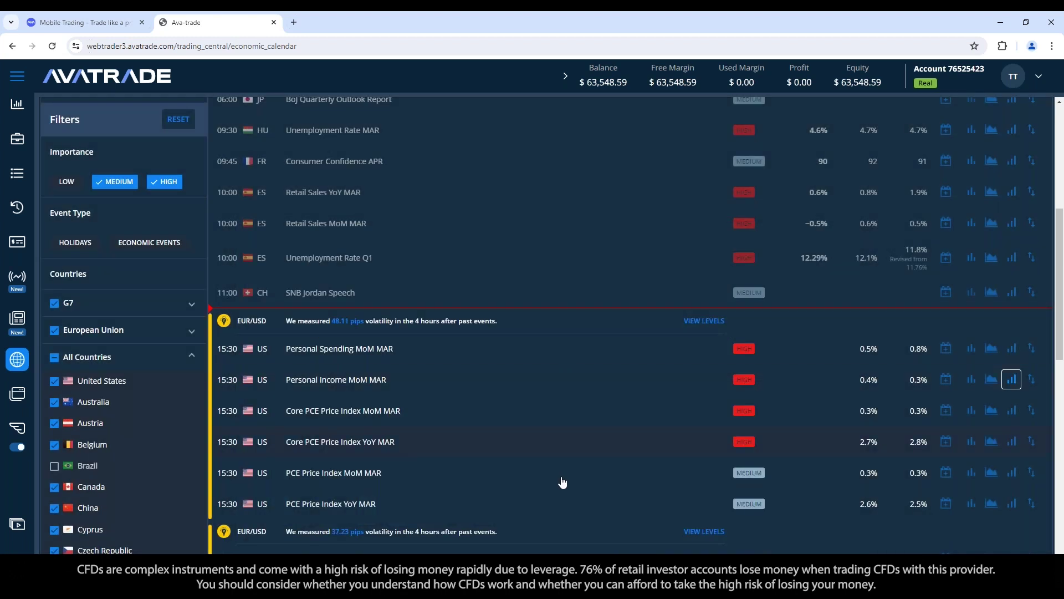
scroll(571, 466, "down", 2)
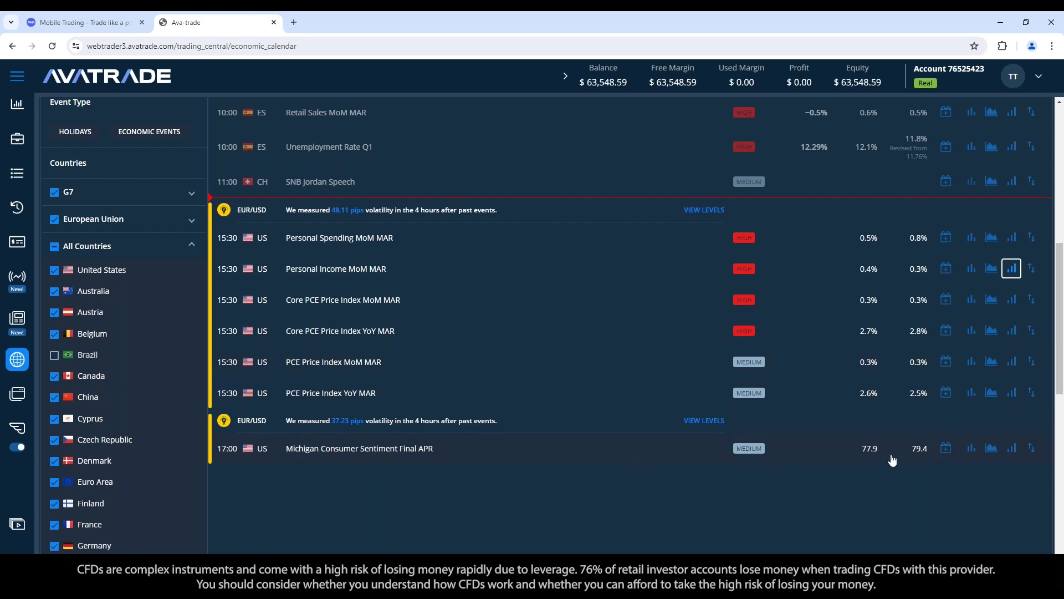
Show Michigan Consumer Sentiment Final volatility for actual above forecast: 25% bullish, 75% bearish, 31.78 pips.
left_click(1011, 449)
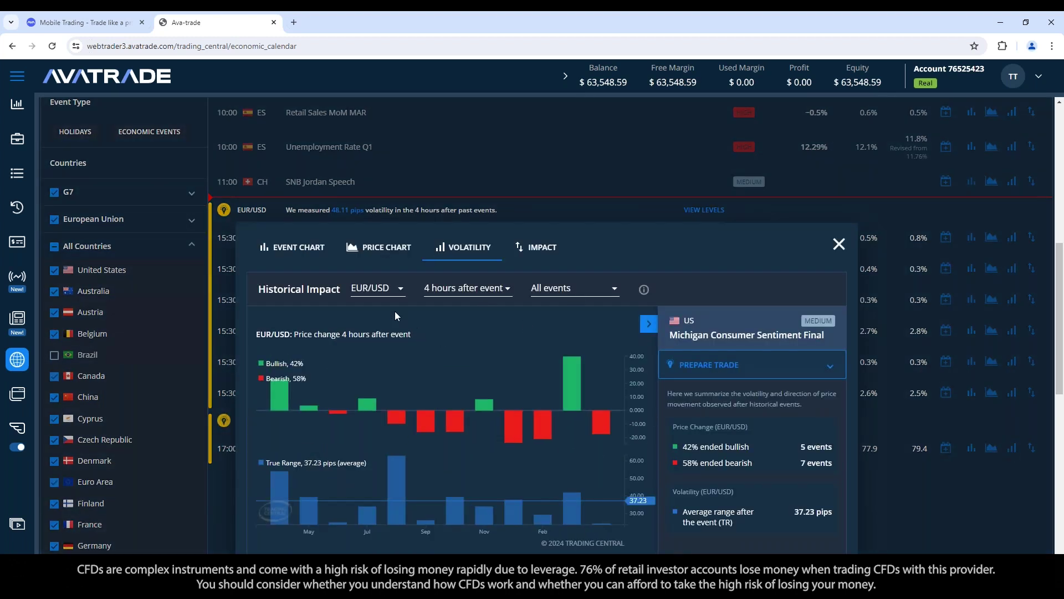
left_click(610, 293)
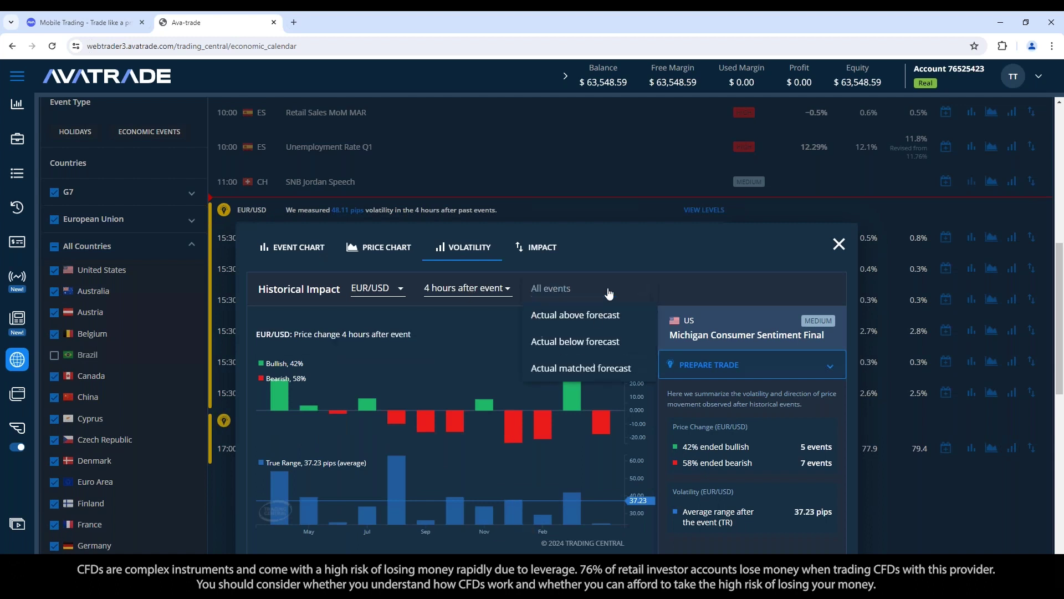
left_click(588, 319)
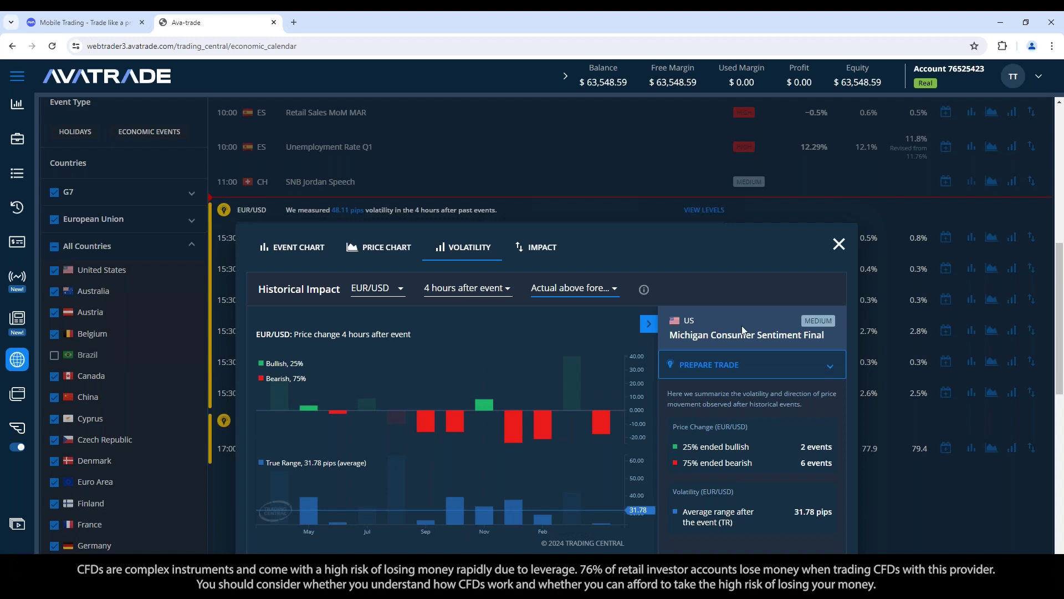
Switch the outcome filter to actual below forecast and highlight the 46.20-pip average range.
left_click(587, 294)
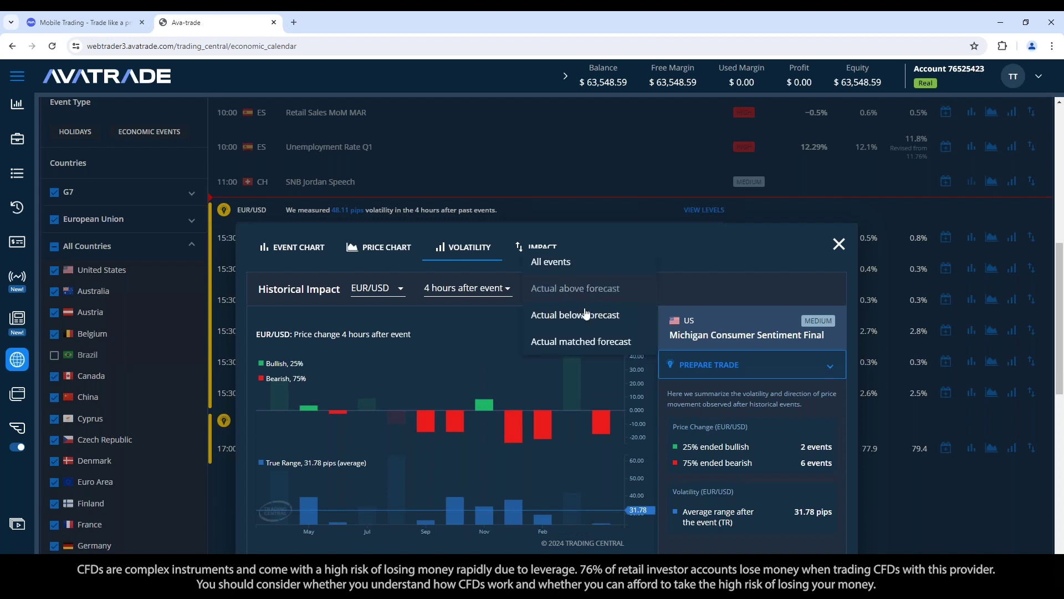
left_click(587, 312)
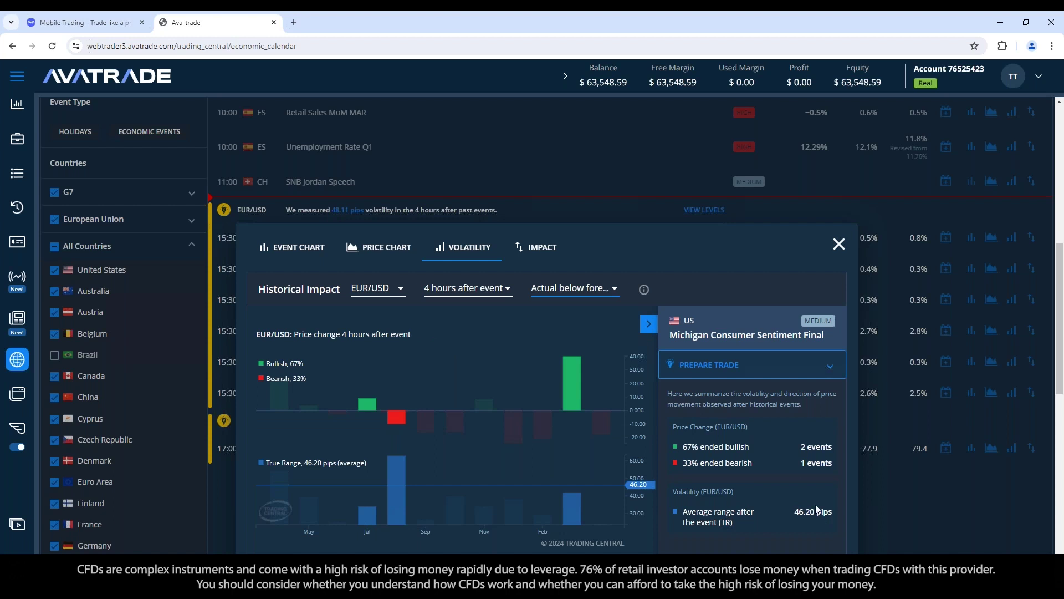
left_click_drag(796, 511, 849, 513)
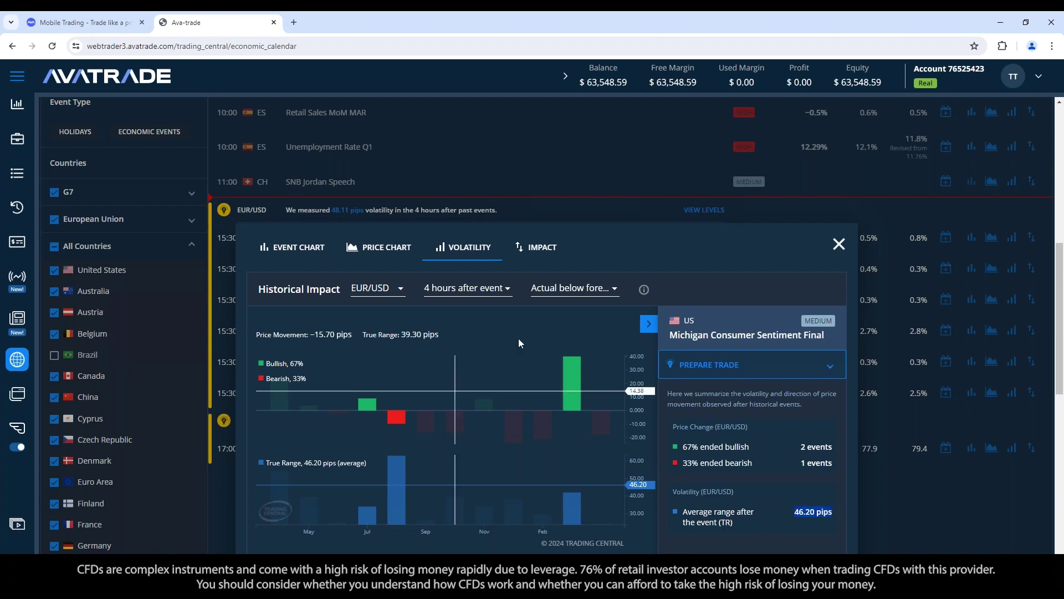
Check the 5-minutes-after-event window (13.50 pips), then restore the 4-hours-after-event window.
left_click(464, 289)
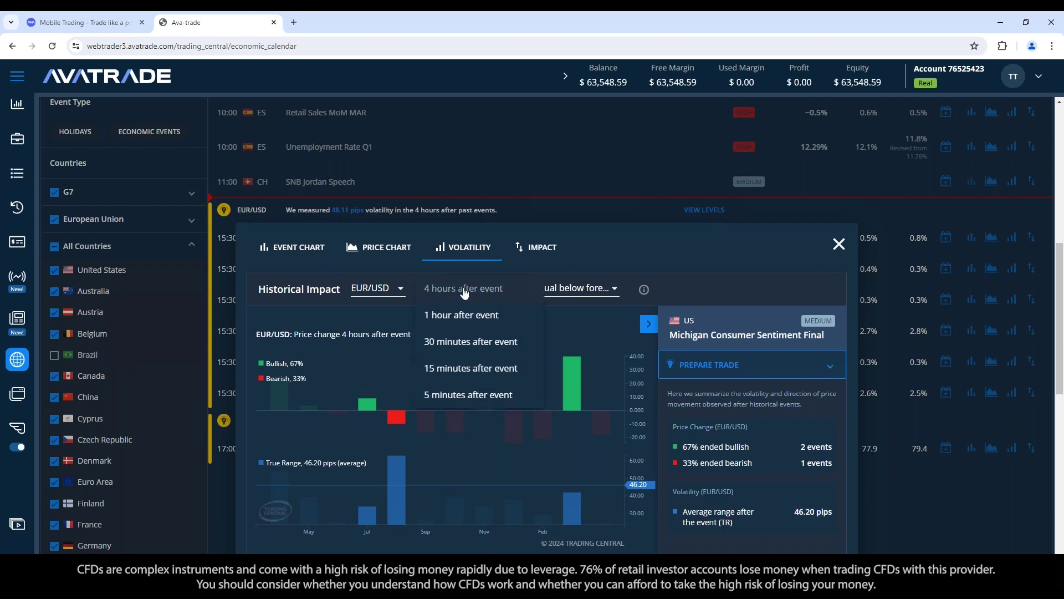
left_click(468, 394)
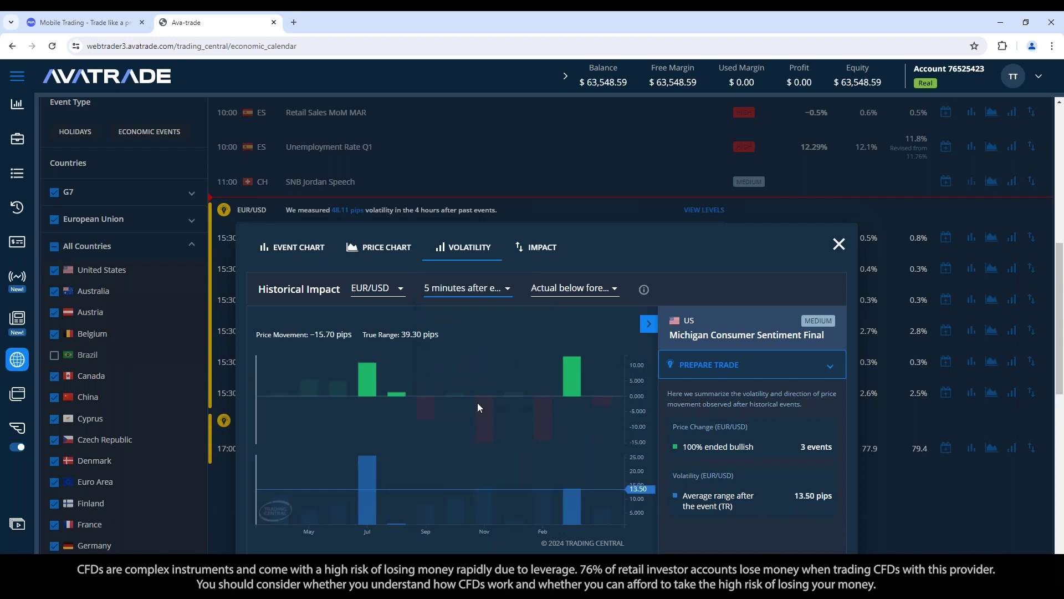
left_click_drag(796, 497, 831, 498)
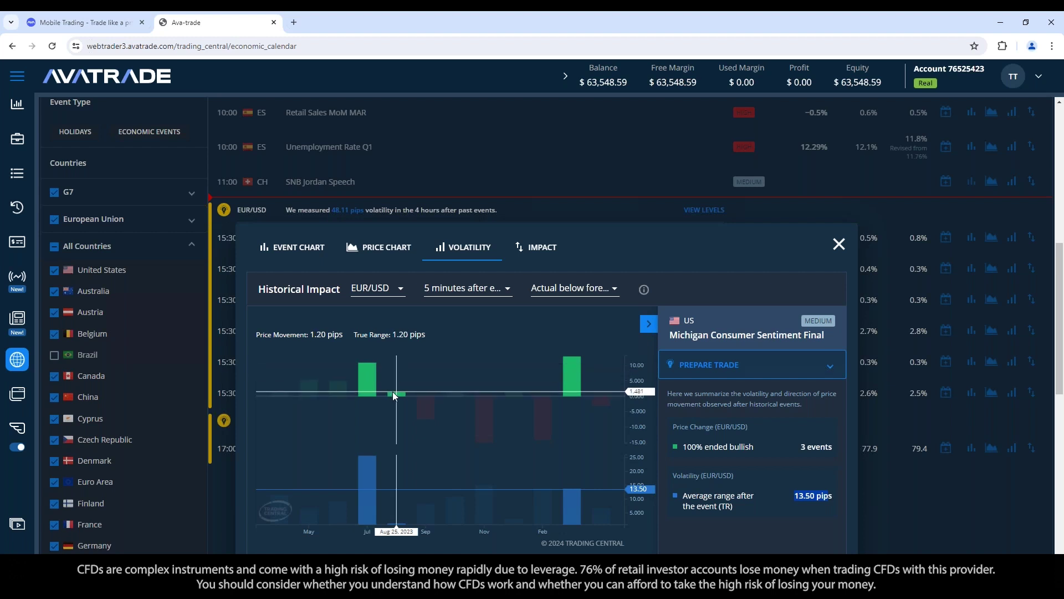
left_click(476, 294)
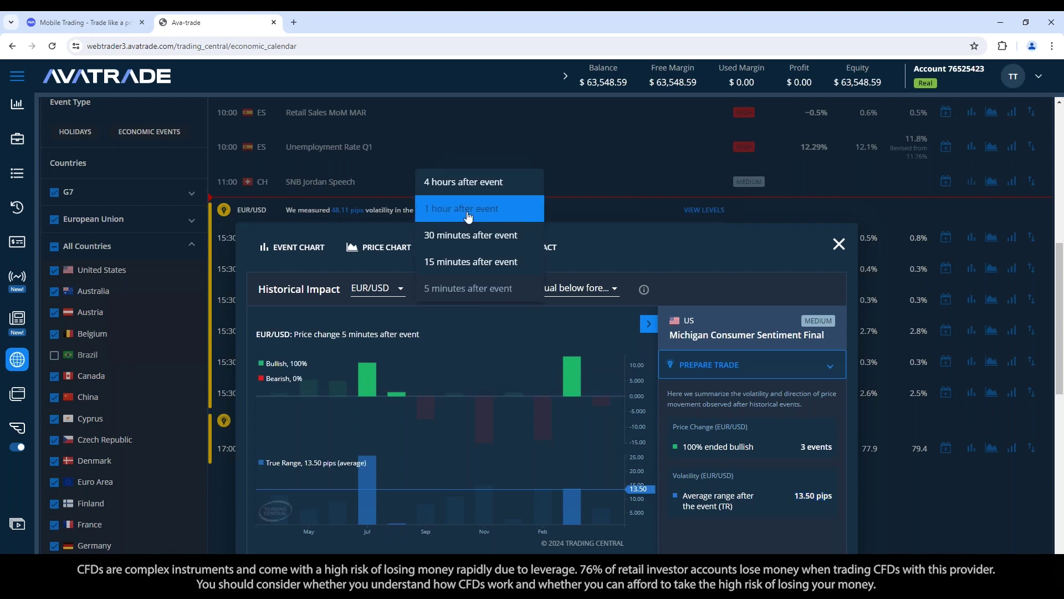
left_click(468, 180)
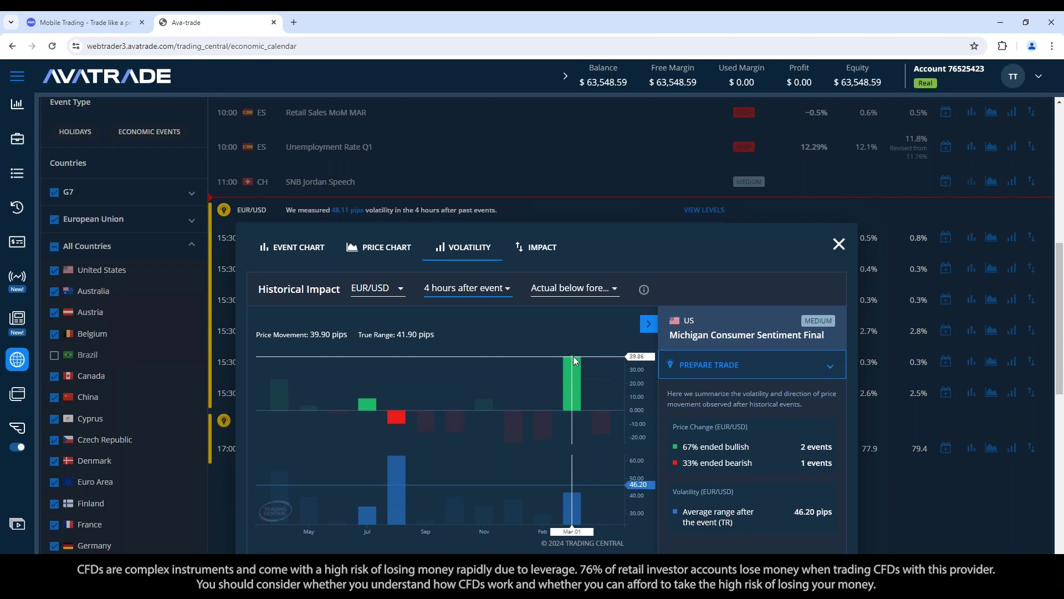
Reset the outcome filter to actual above forecast and close the Michigan volatility popup.
left_click(573, 289)
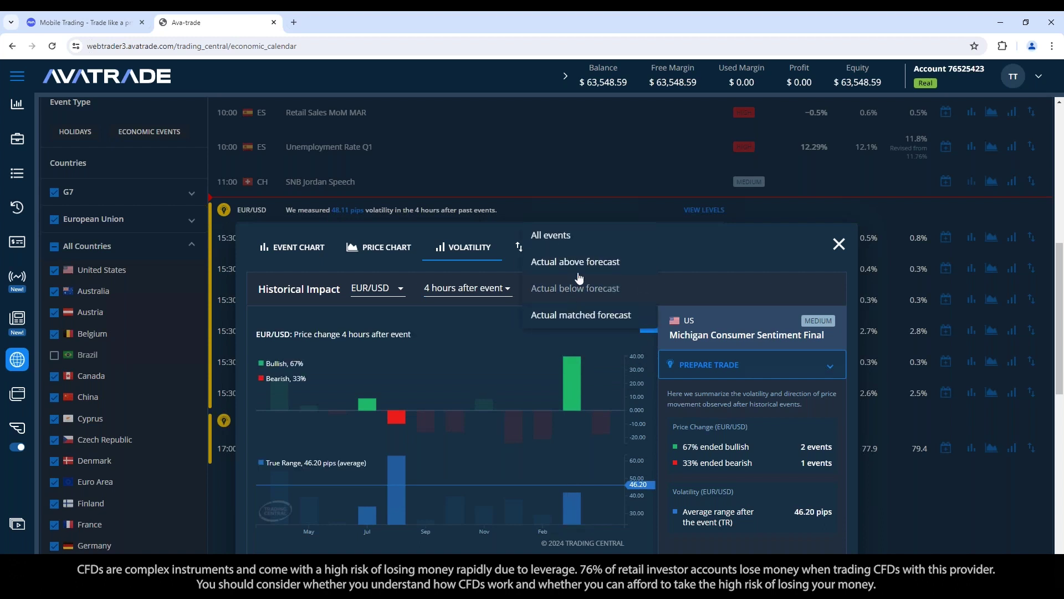
left_click(580, 272)
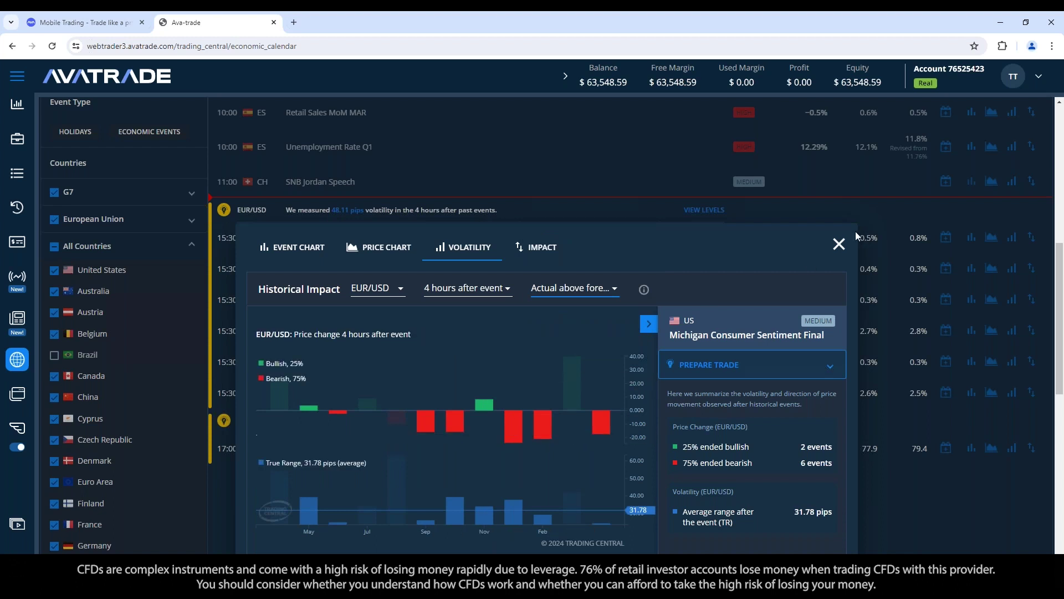
left_click(839, 244)
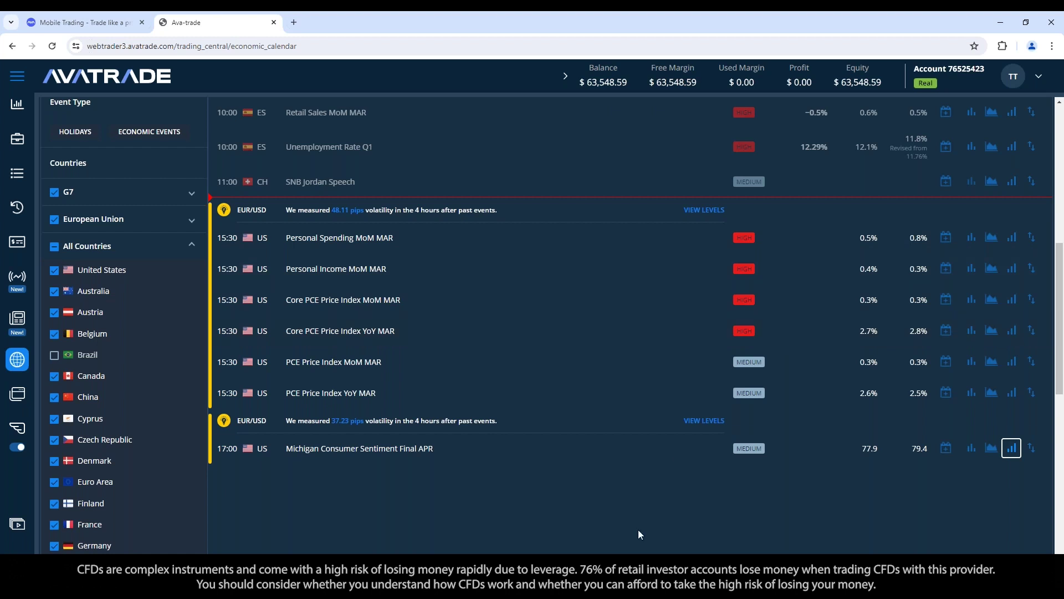
Return to the Trade page with the watchlist and weekly EURDKK chart.
left_click(20, 106)
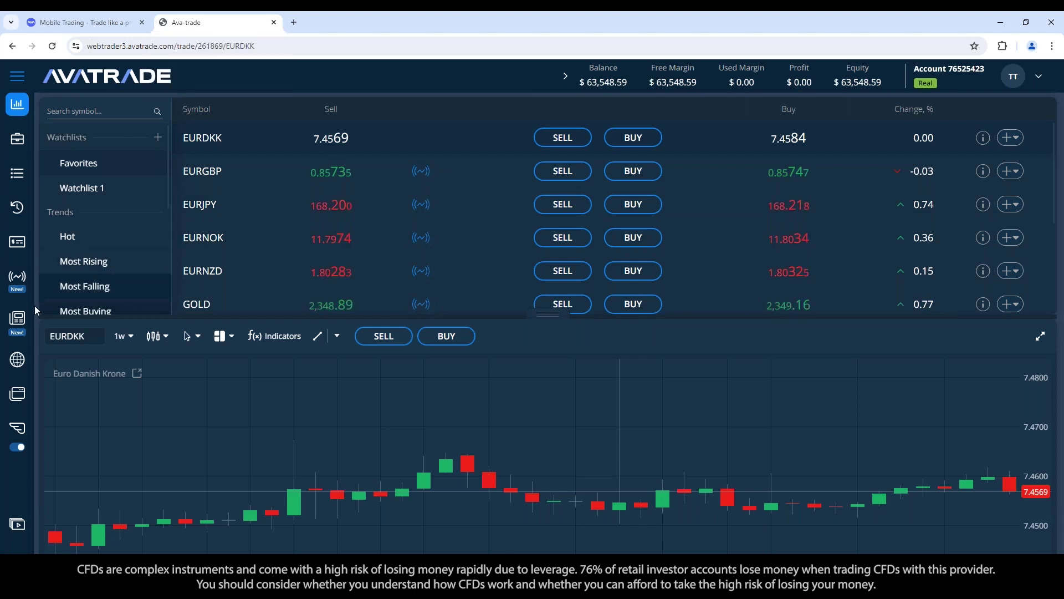
mouse_move(21, 365)
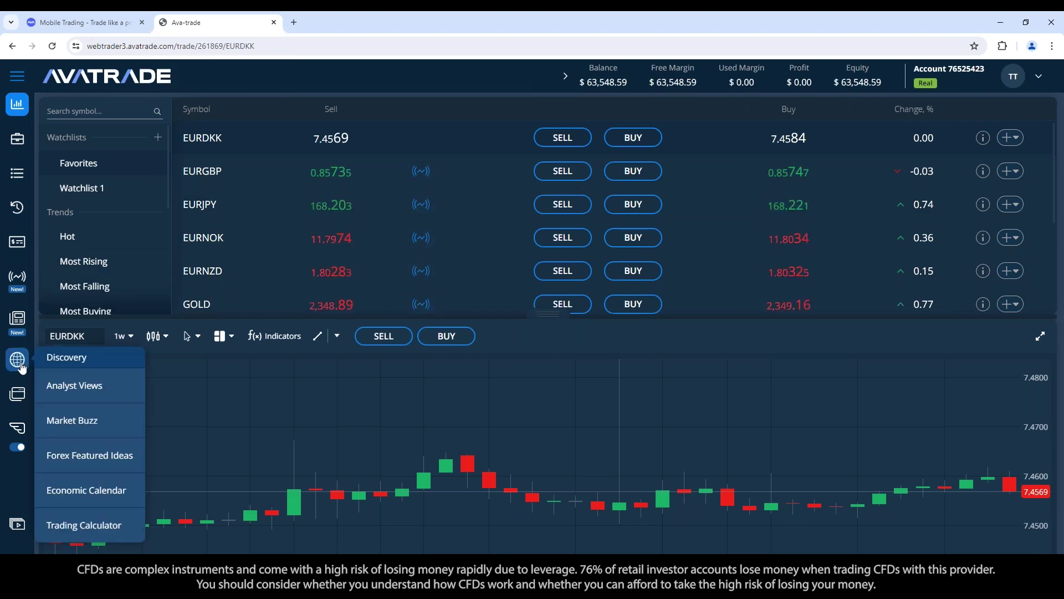
Open Market Buzz from the Discovery menu, showing Alphabet (GOOGL) with 404 mentions.
left_click(76, 422)
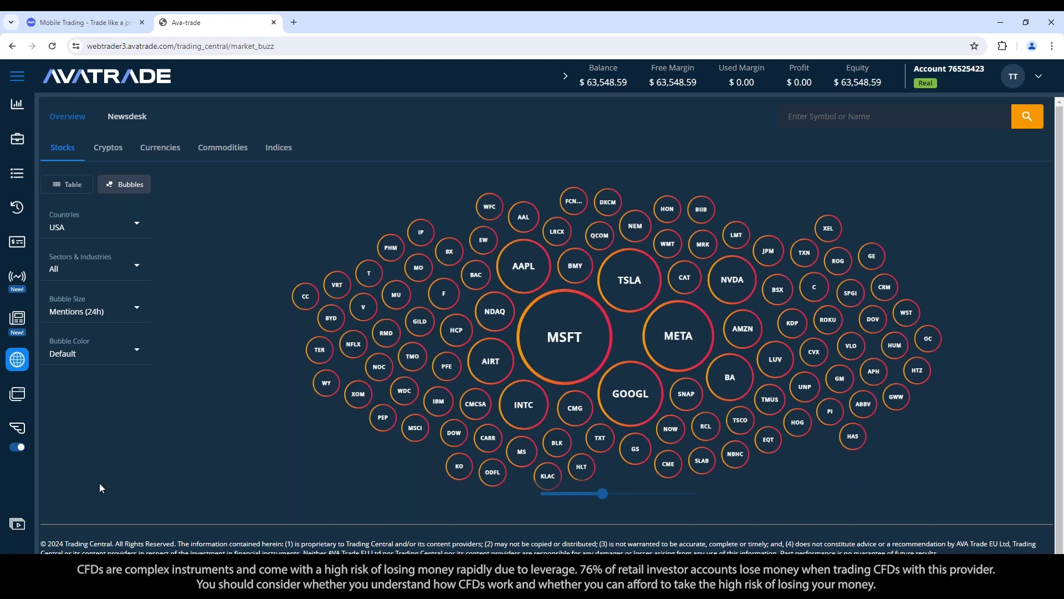
Open GOOGL's buzz details and its Trend Analysis, the Trading Central article with 147.6 support.
mouse_move(631, 397)
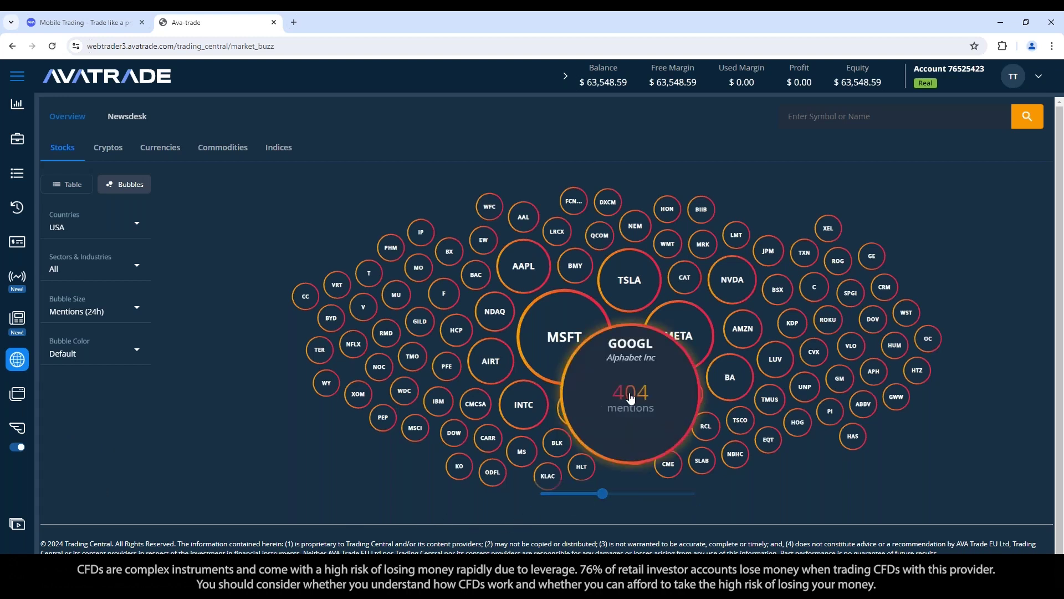
left_click(631, 397)
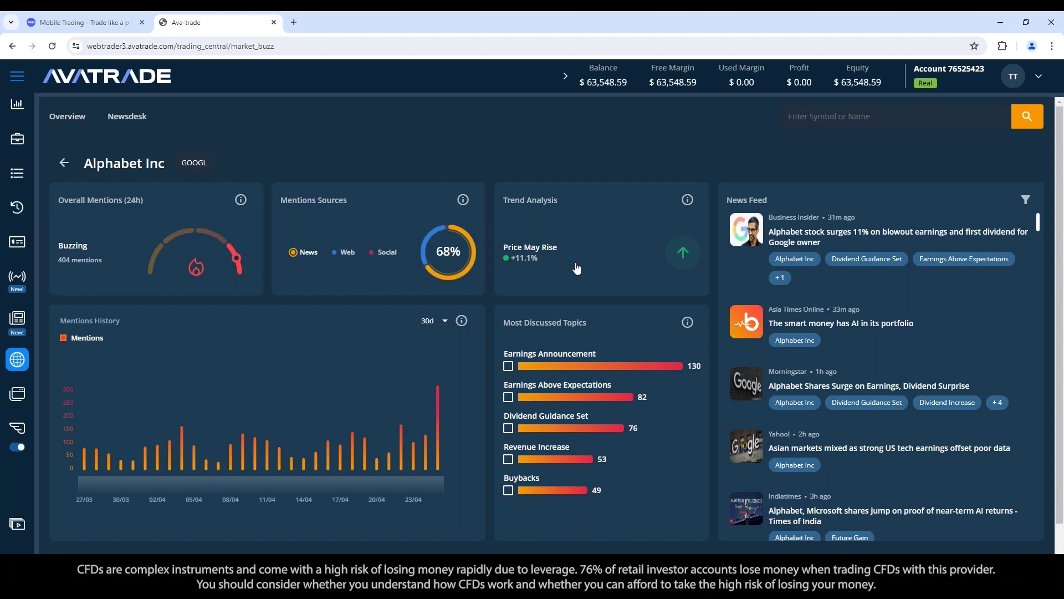
left_click(646, 255)
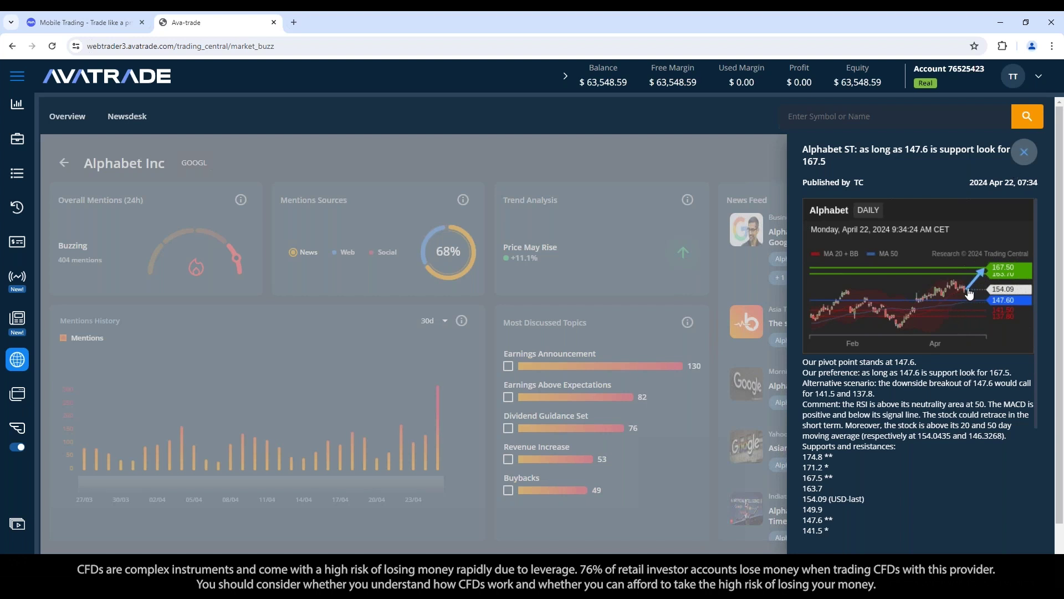
Close the Trading Central panel to return to Alphabet Inc's News Feed.
left_click(1024, 152)
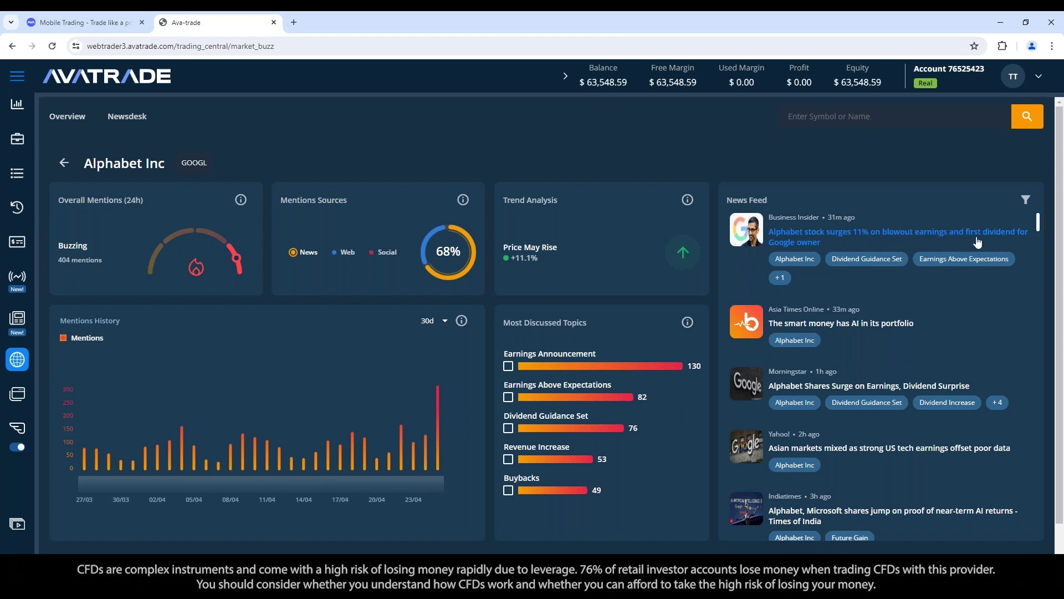
Open the 'Alphabet stock surges 11%' headline's full Markets Insider story and scroll through it.
left_click(933, 242)
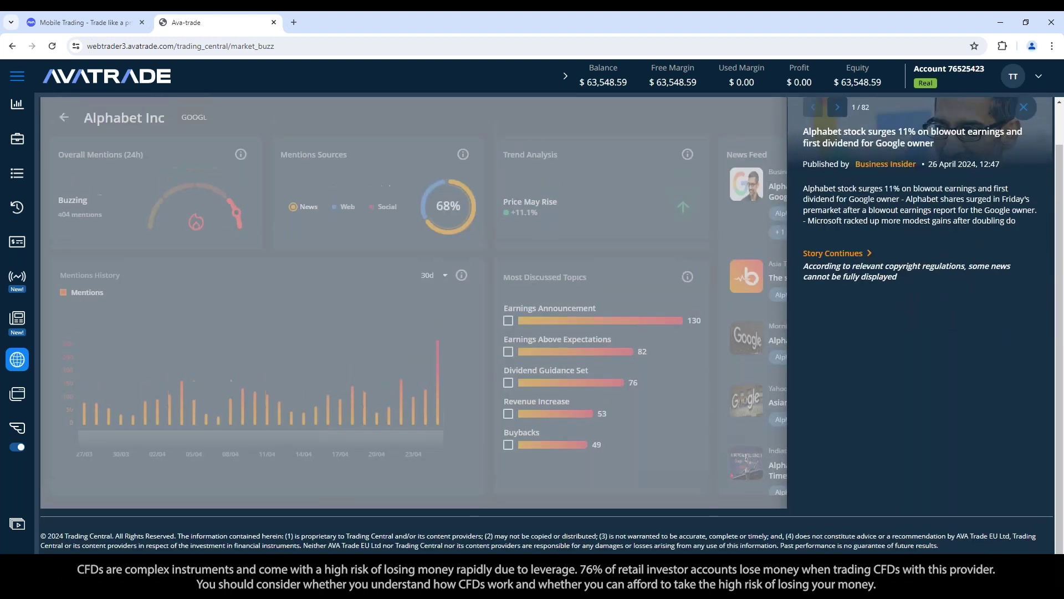
left_click_drag(803, 188, 959, 235)
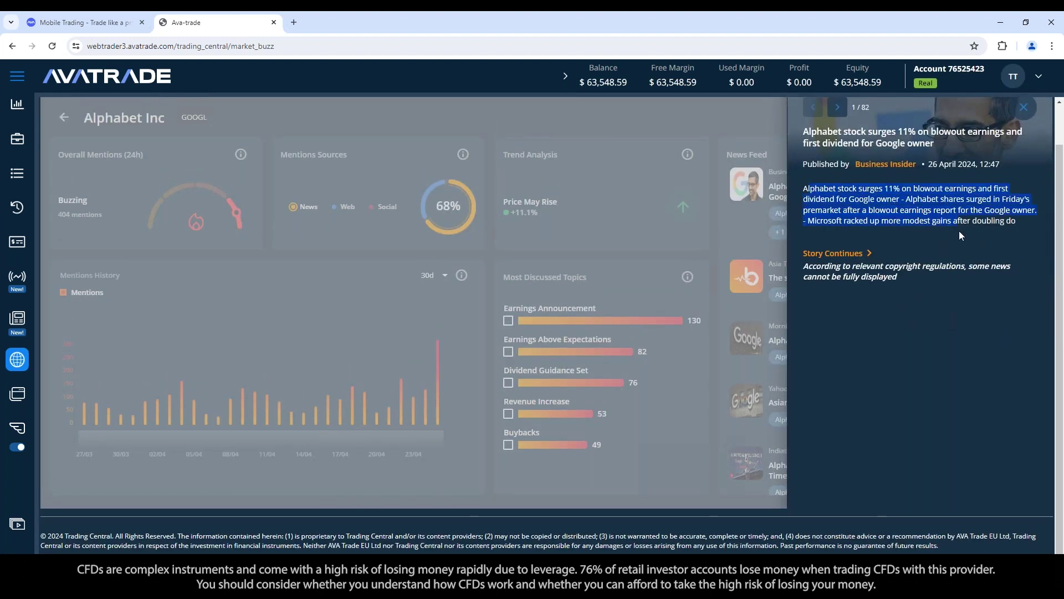
left_click(841, 253)
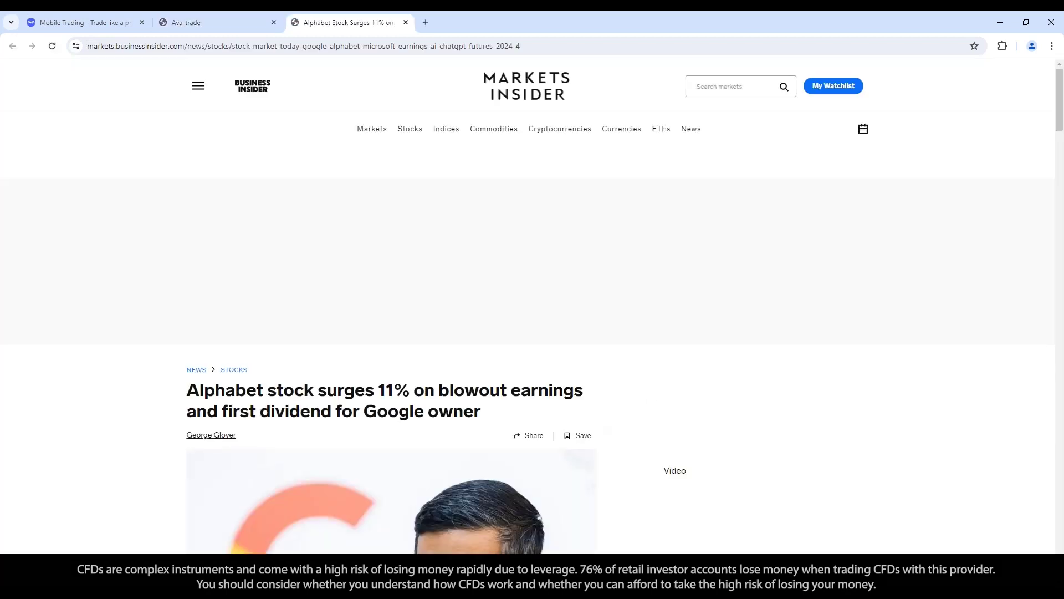
scroll(563, 438, "down", 6)
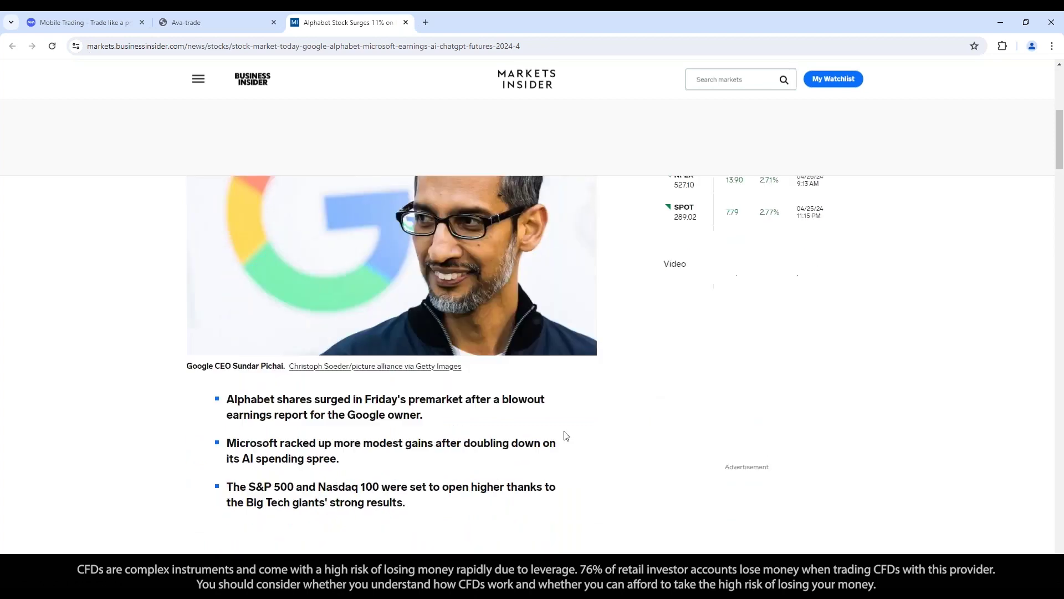
scroll(566, 436, "down", 3)
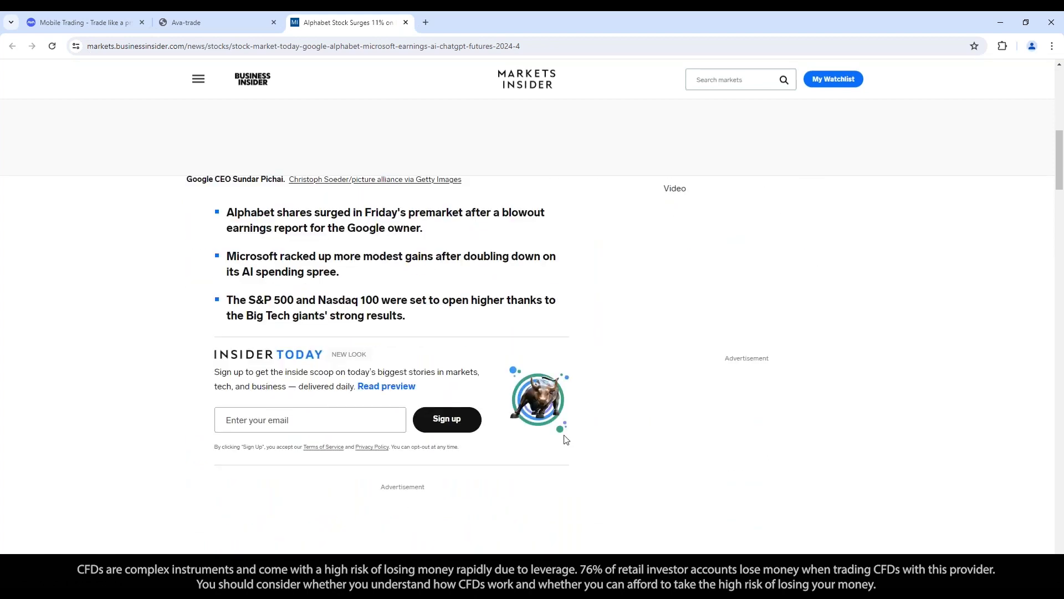
scroll(566, 440, "down", 5)
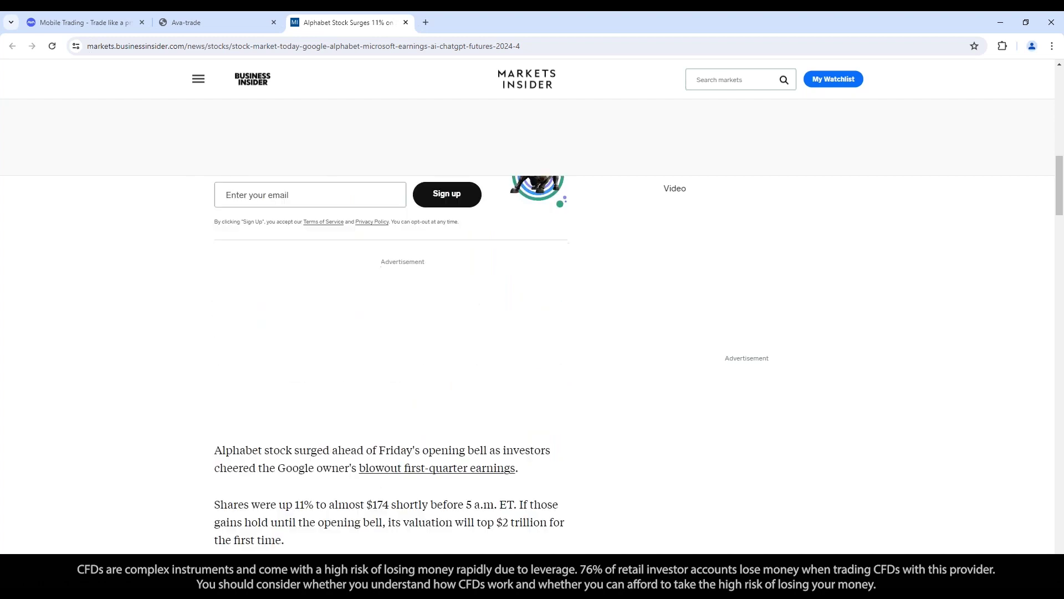
scroll(366, 410, "down", 4)
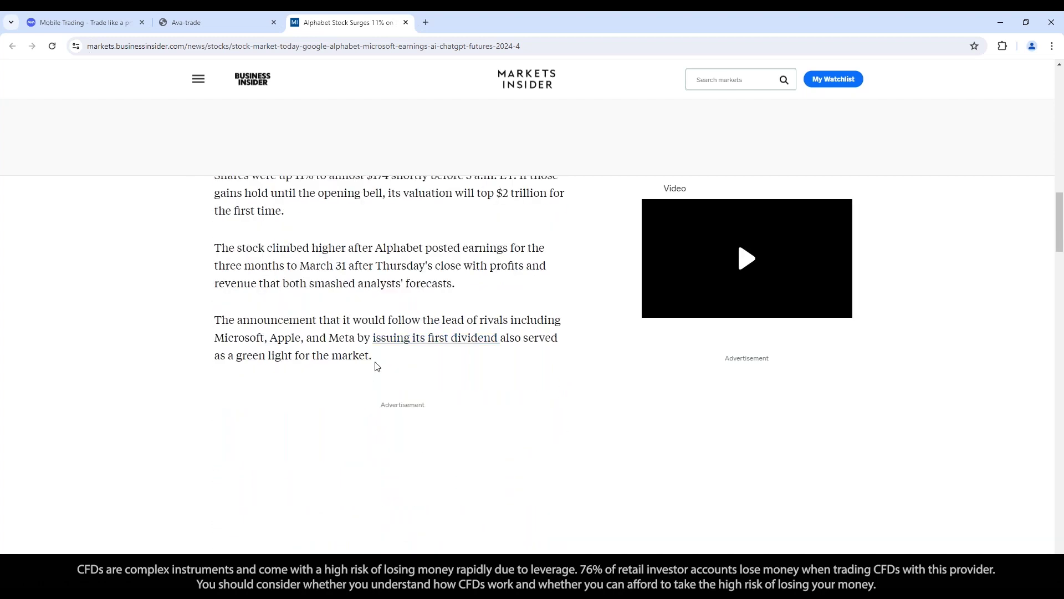
scroll(389, 380, "up", 7)
scroll(388, 333, "up", 3)
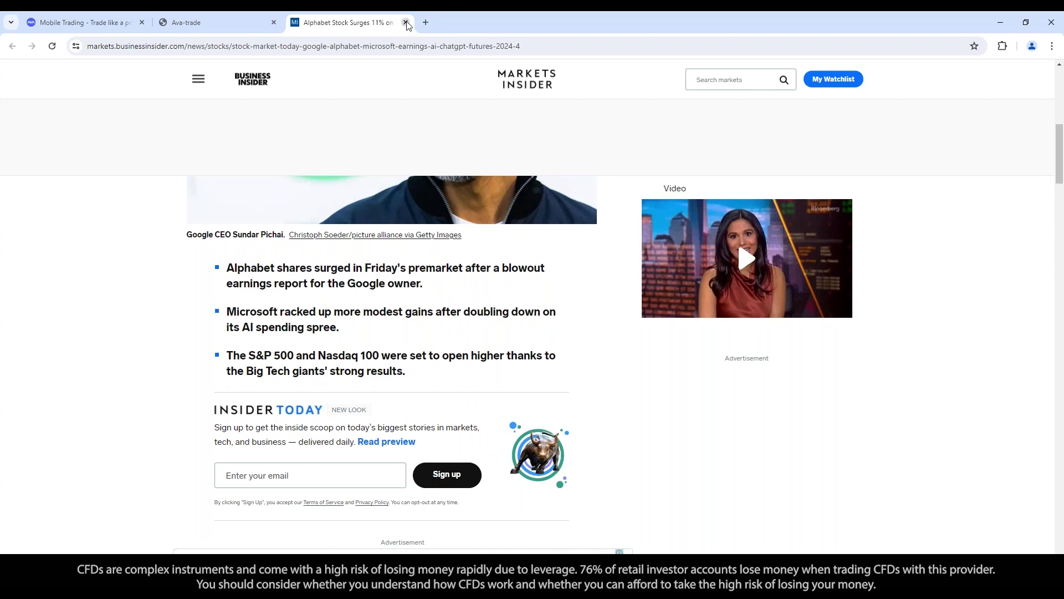
Close the Business Insider article tab and the news story panel, back to Alphabet Inc.
left_click(406, 22)
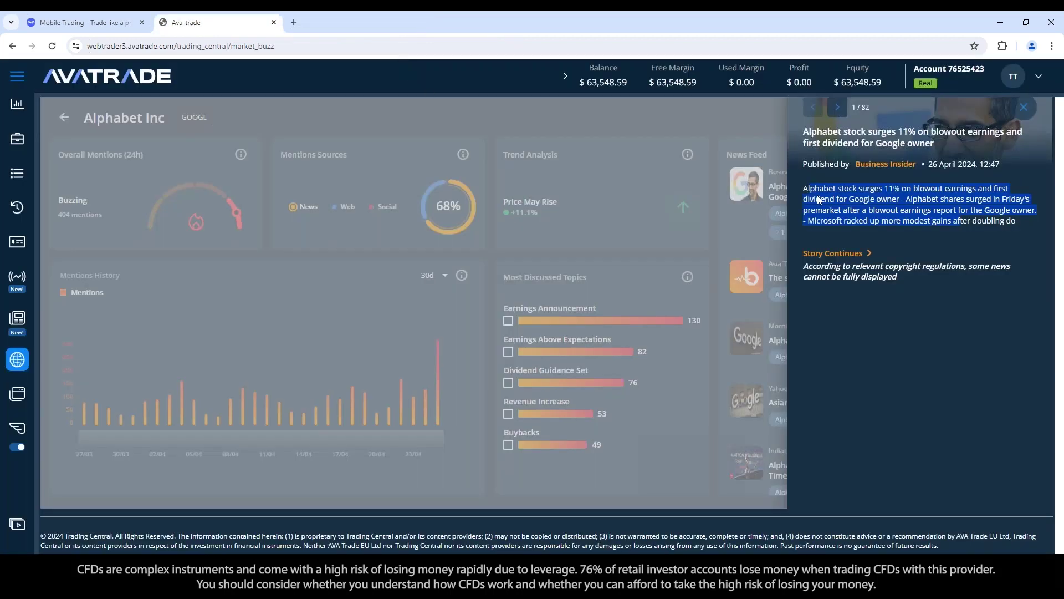
left_click(1024, 108)
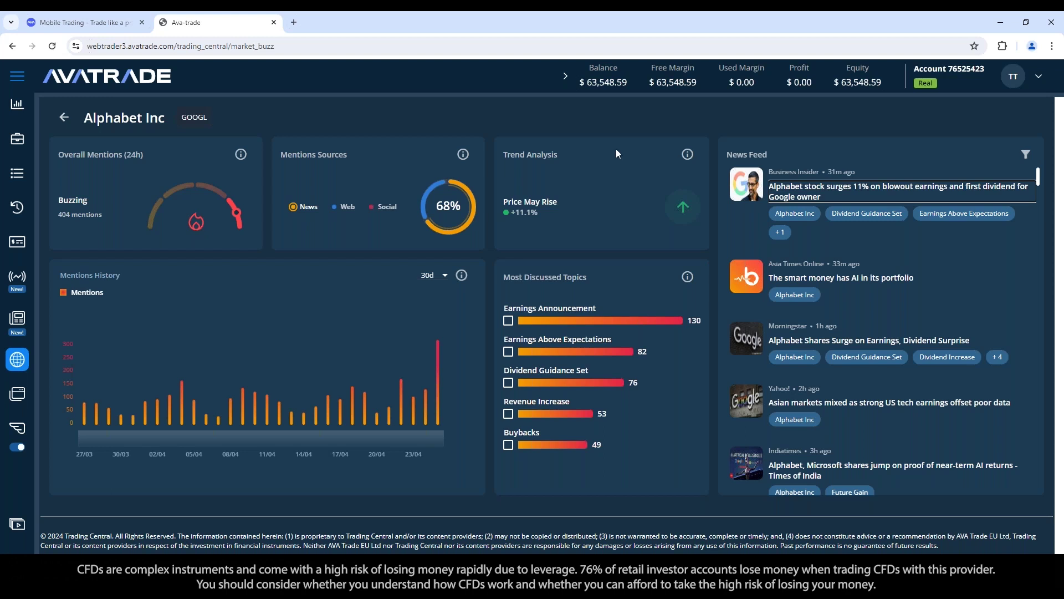
Return from Alphabet Inc to Market Buzz and show the Commodities bubble map.
left_click(62, 118)
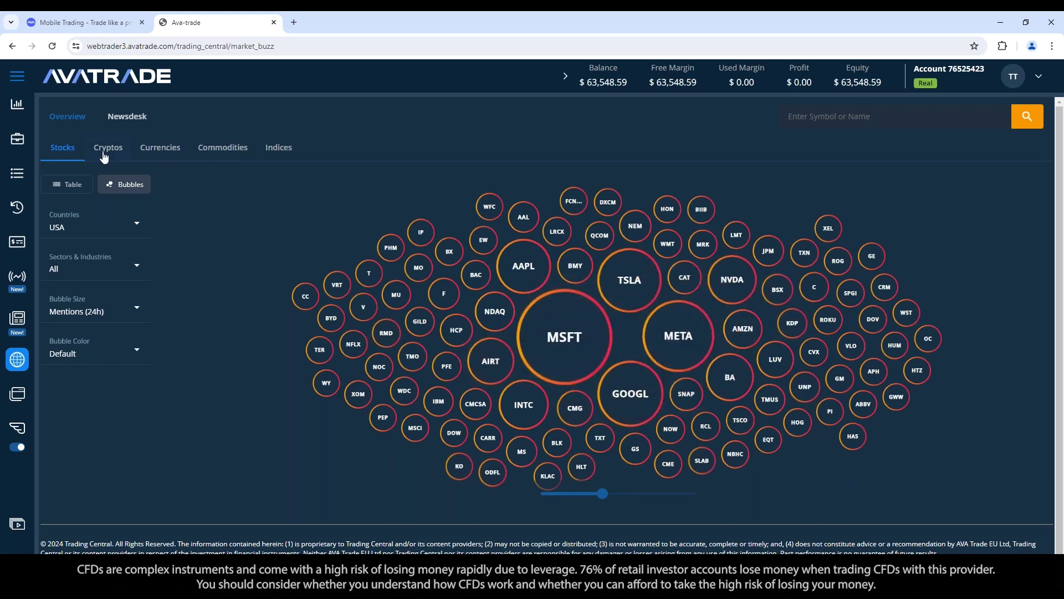
left_click(230, 157)
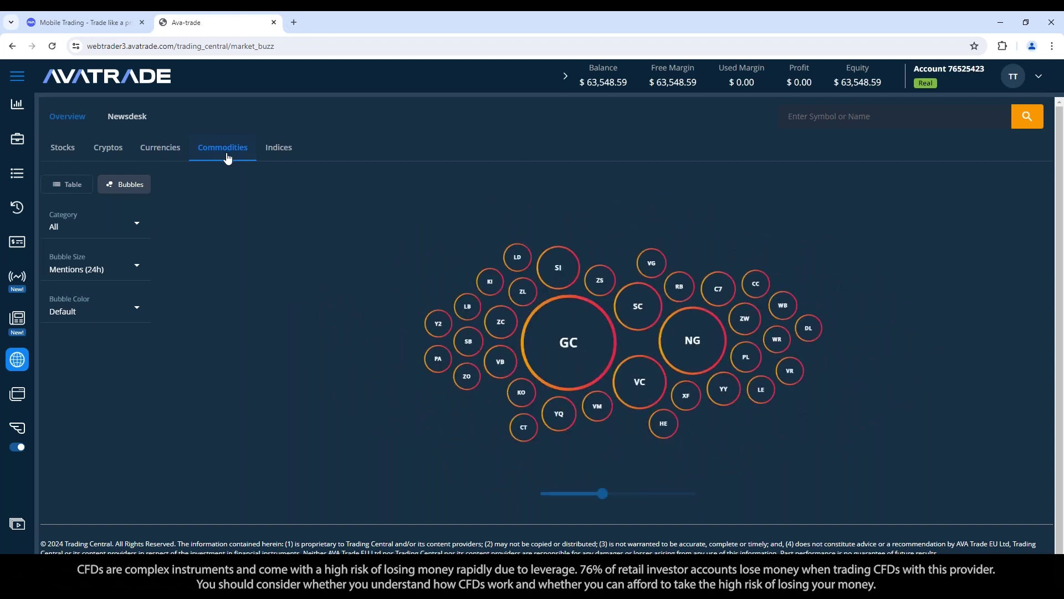
Open the Gold (GC) buzz details from the Commodities bubble map.
left_click(577, 347)
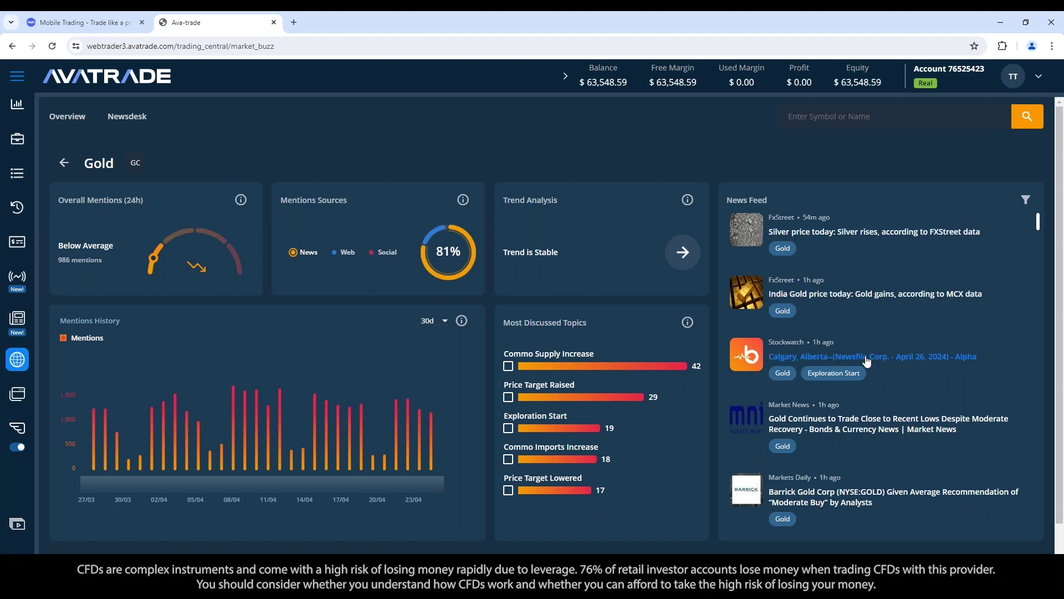
Leave the Gold details and open the Natural Gas (NG) buzz page.
left_click(64, 163)
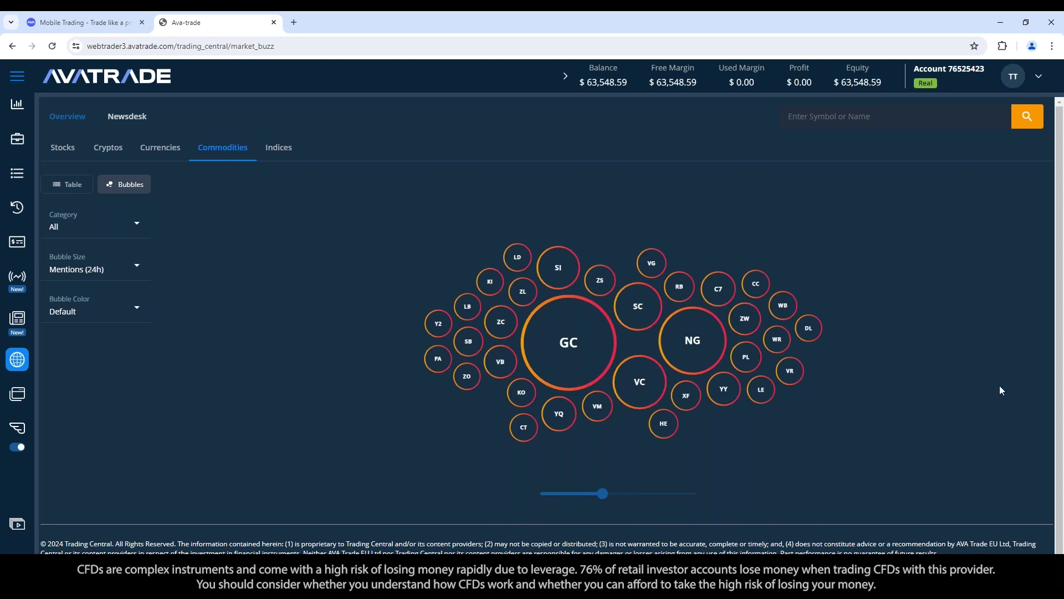
left_click(678, 347)
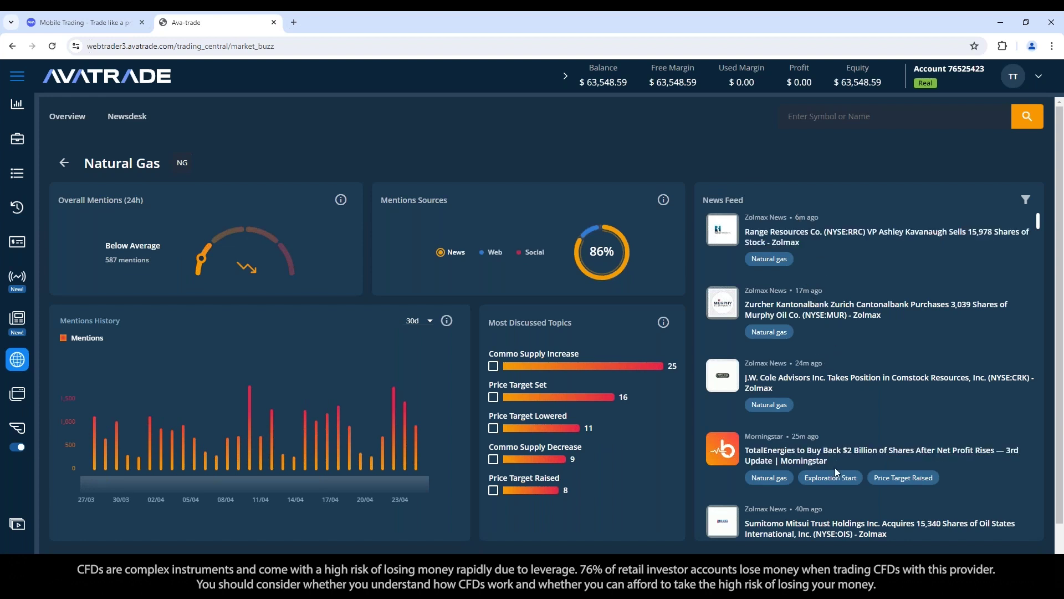
Exit Natural Gas buzz and return to the trading screen with the EURDKK chart.
left_click(64, 163)
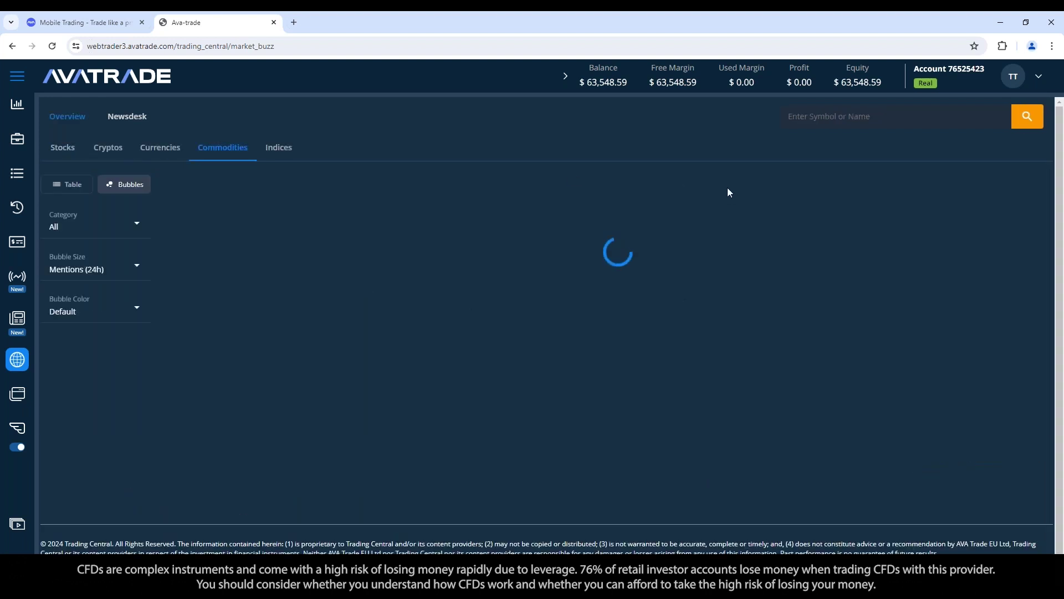
left_click(18, 107)
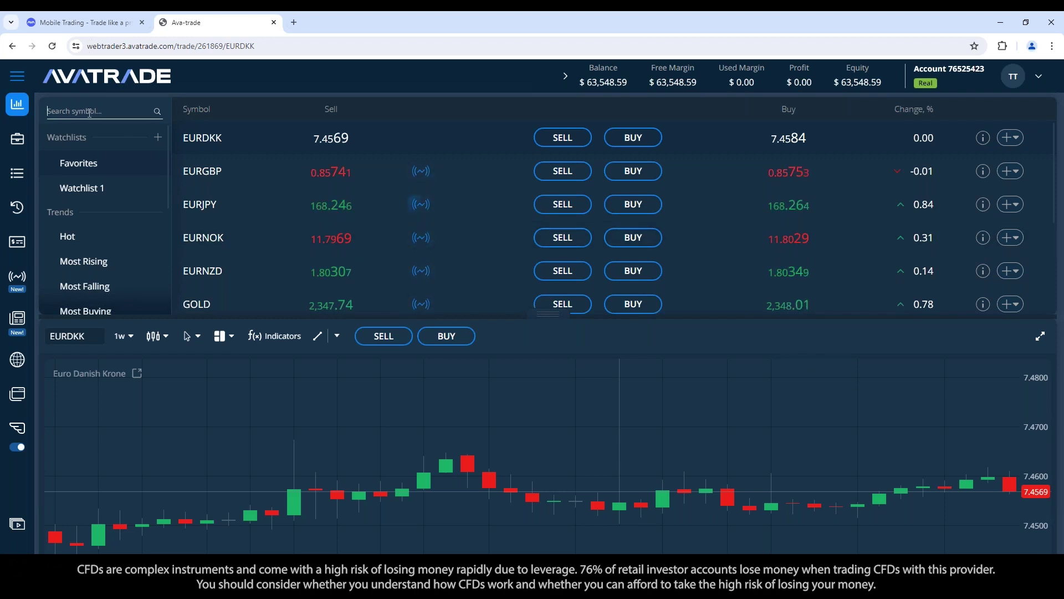
Search 'eurusd' and open EURUSD from Forex / Majors with its order panel.
type("\\eur")
key("BackSpace")
key("BackSpace")
key("BackSpace")
key("BackSpace")
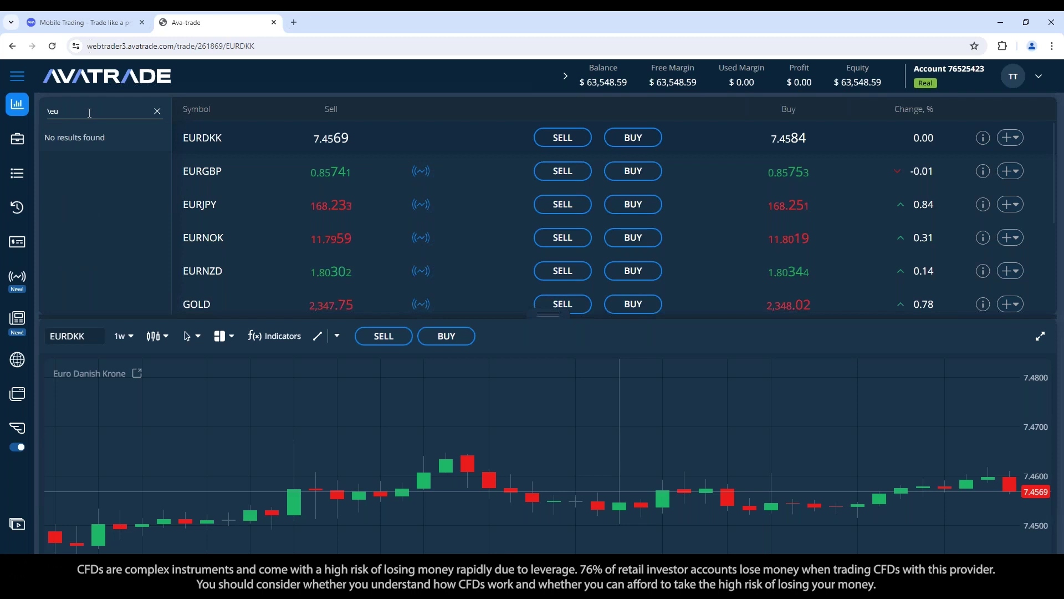
type("\\\\\\e")
key("BackSpace")
key("BackSpace")
key("BackSpace")
key("BackSpace")
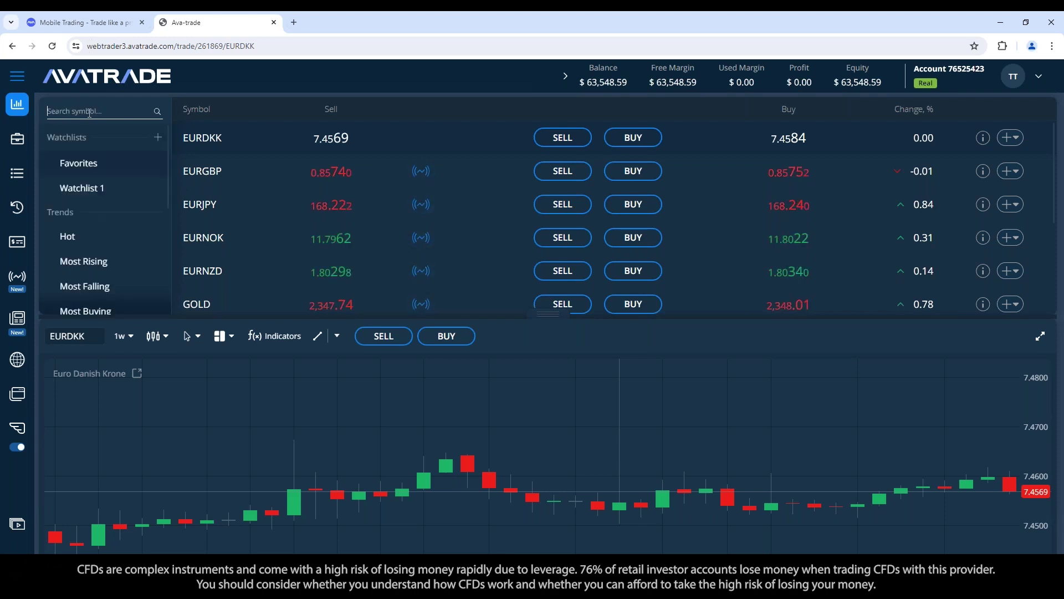
type("eurusd")
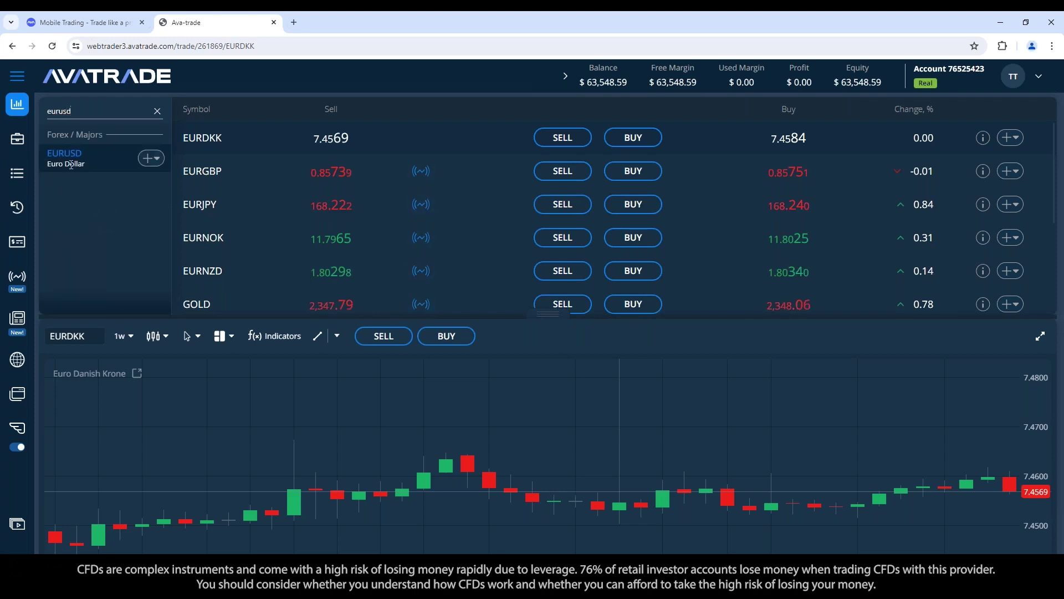
left_click(65, 155)
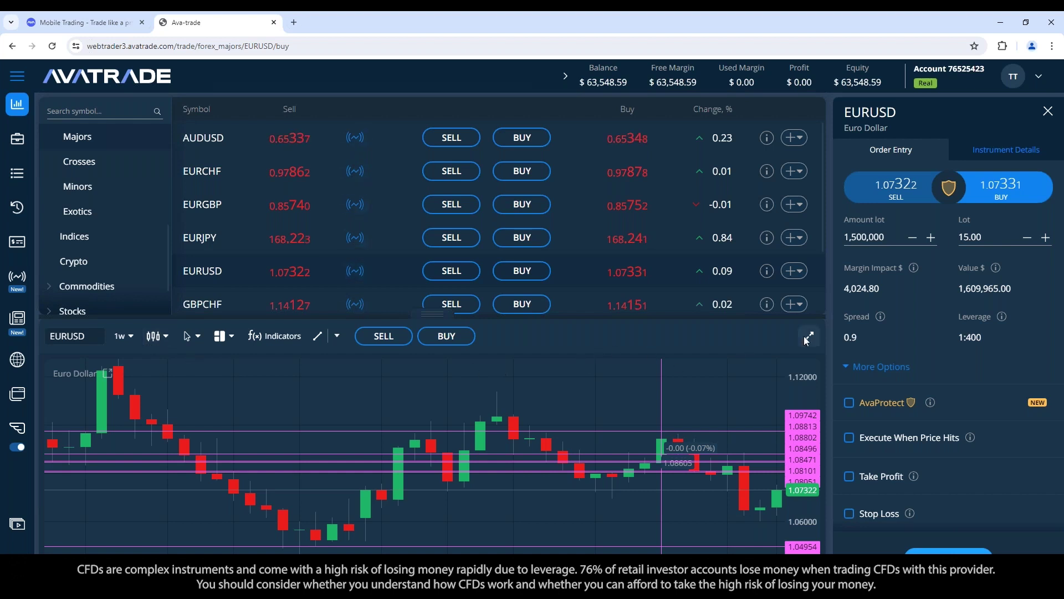
Enlarge the chart and delete the 1.09742, 1.08802, 1.08471, 1.08813 and 1.08101 lines.
left_click(809, 336)
left_click(675, 293)
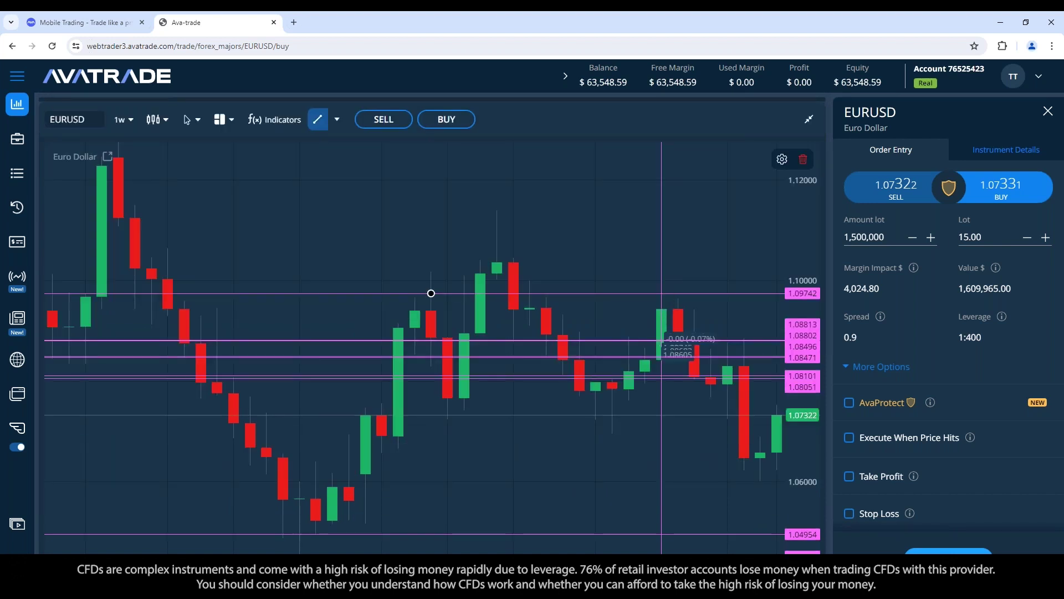
key("Delete")
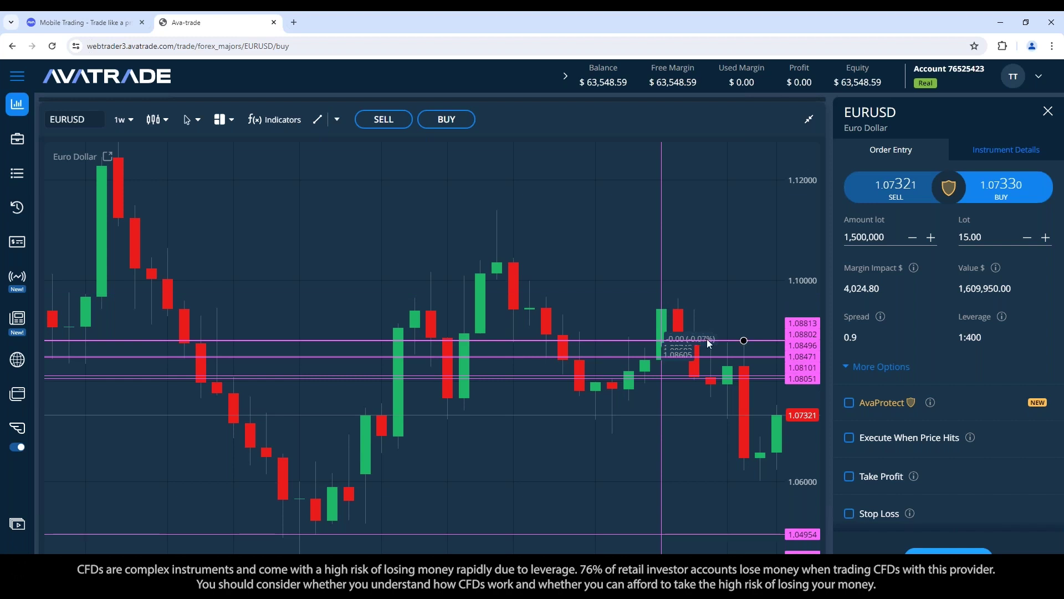
key("Delete")
left_click(735, 357)
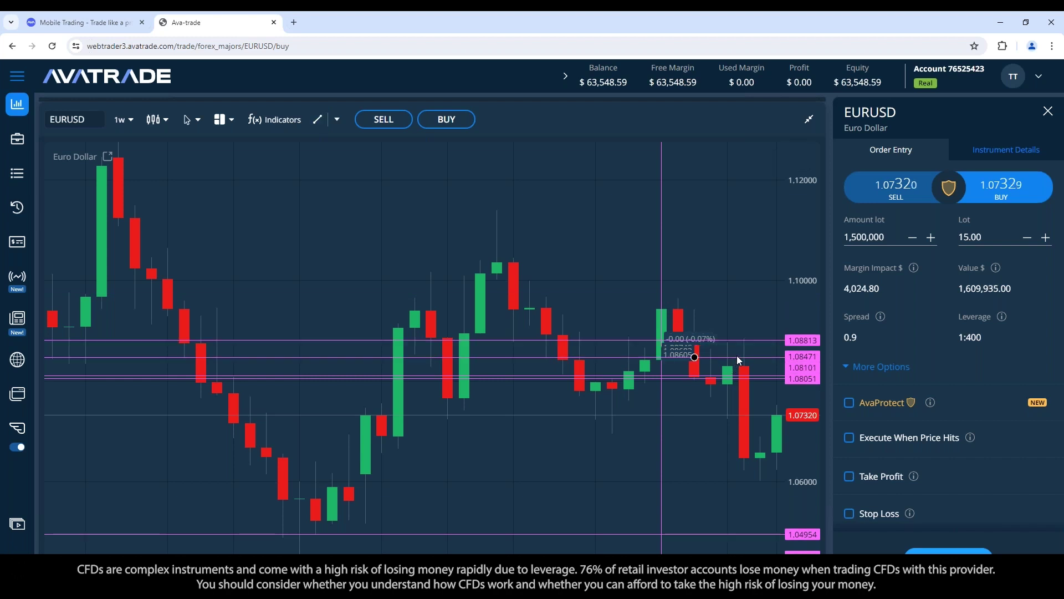
key("Delete")
left_click(750, 340)
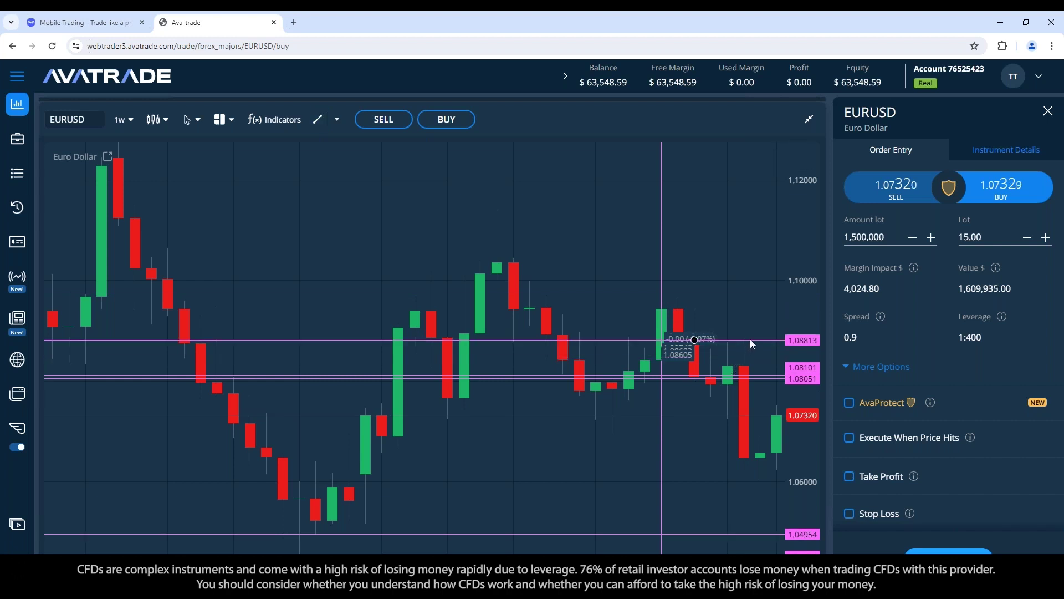
key("Delete")
left_click(764, 376)
key("Delete")
Delete the 1.08051 and 1.04954 lines and switch the order to Sell at 1.07311.
left_click(767, 377)
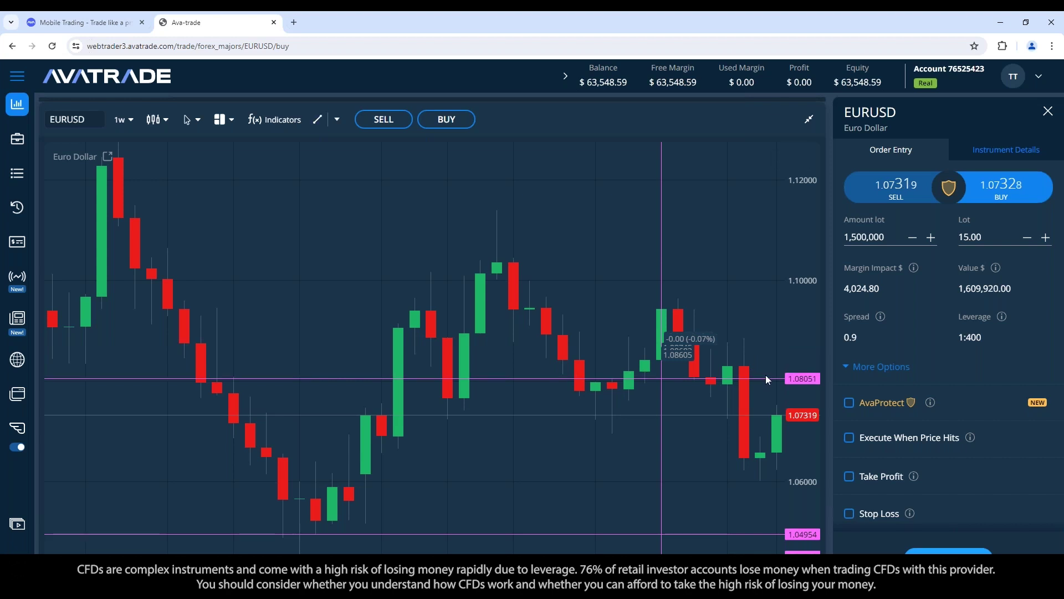
key("Delete")
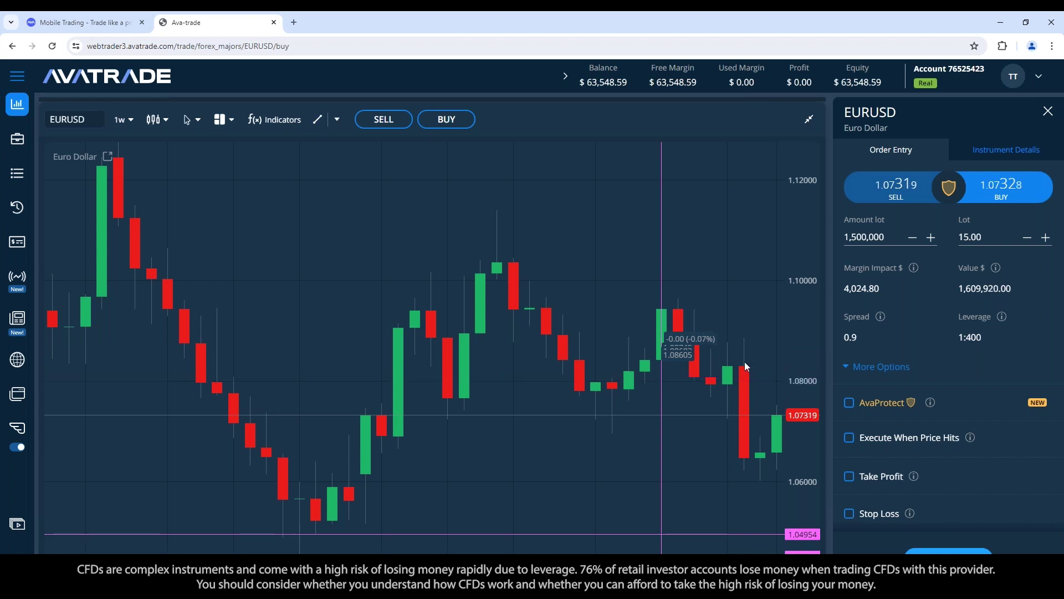
left_click(737, 534)
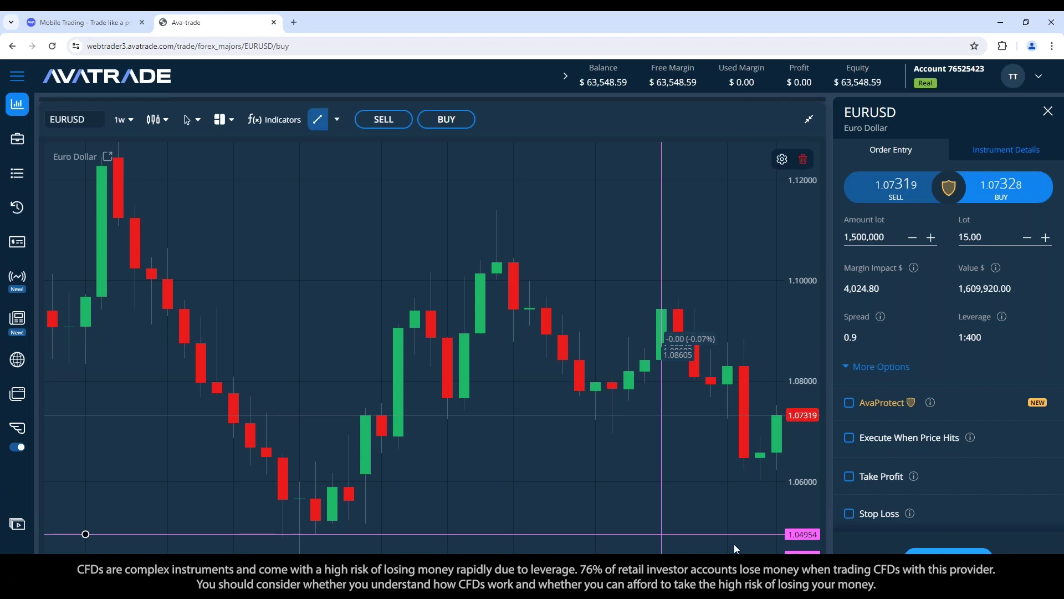
key("Delete")
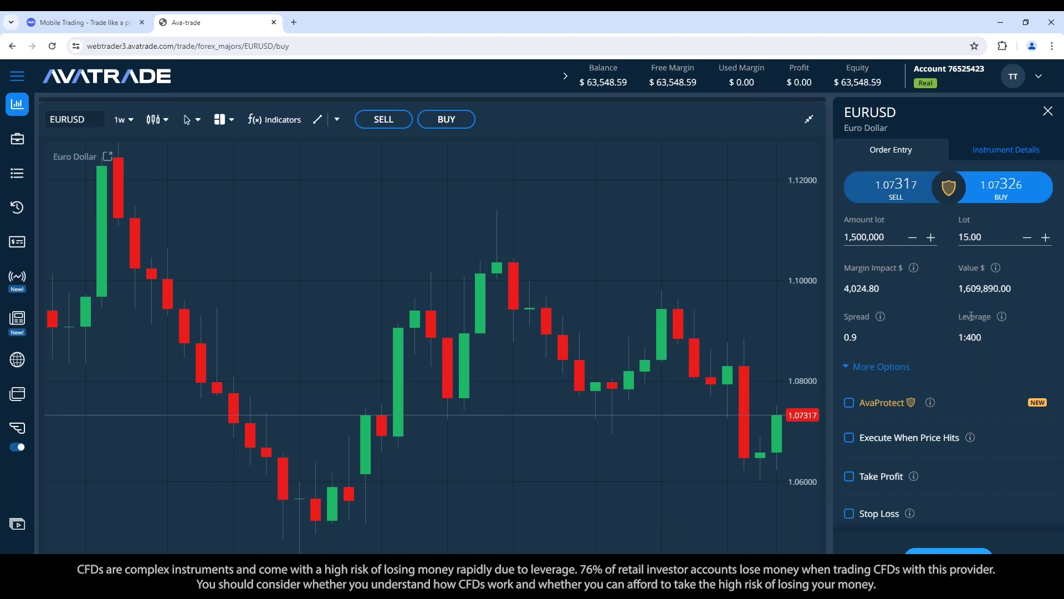
left_click(891, 188)
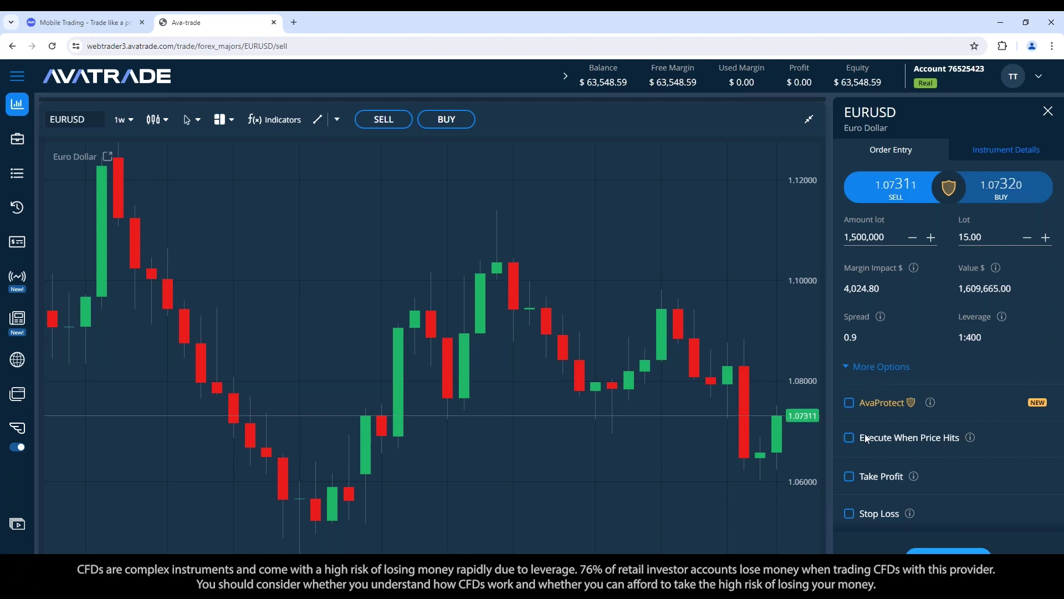
Turn on AvaProtect for the trade with a 6-hour duration.
left_click(849, 404)
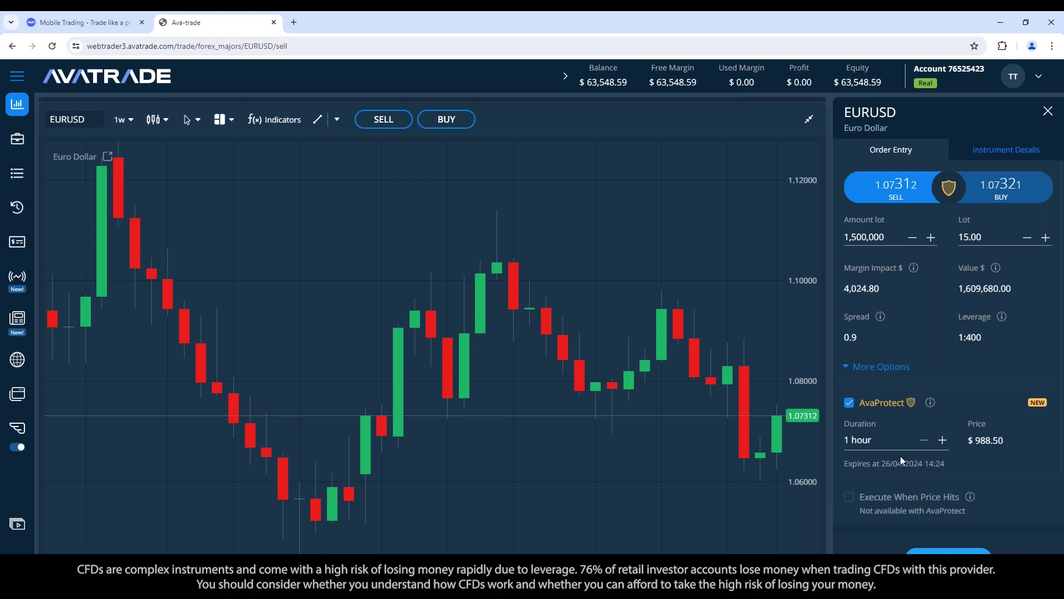
left_click(943, 440)
left_click(943, 440)
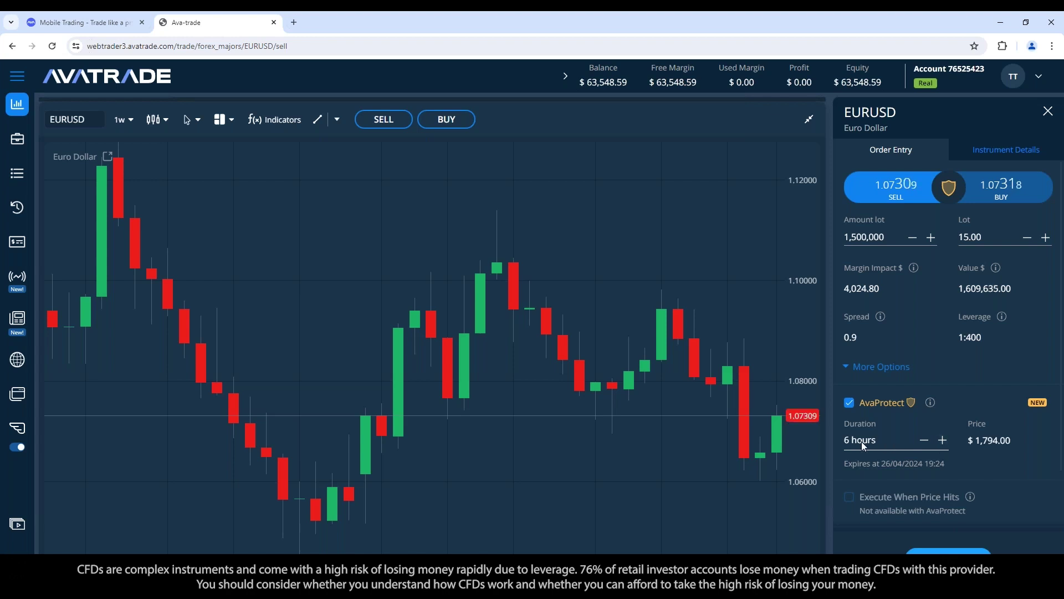
Change the lot size from 15.00 to 1.65 lots (165,000 units).
double_click(974, 237)
type("1")
left_click(1043, 353)
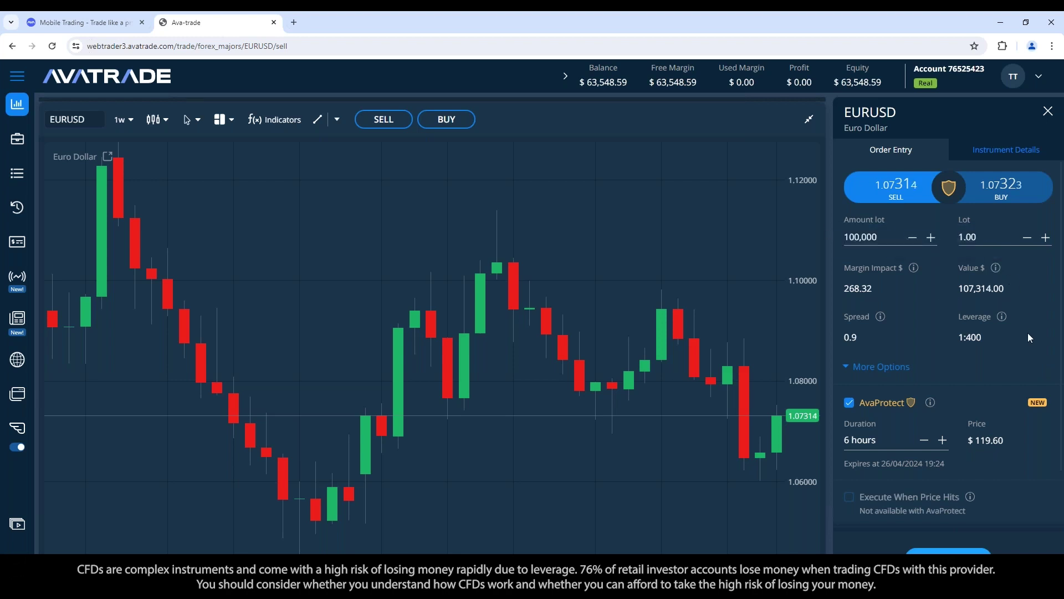
left_click(980, 237)
key("BackSpace")
key("BackSpace")
type("7")
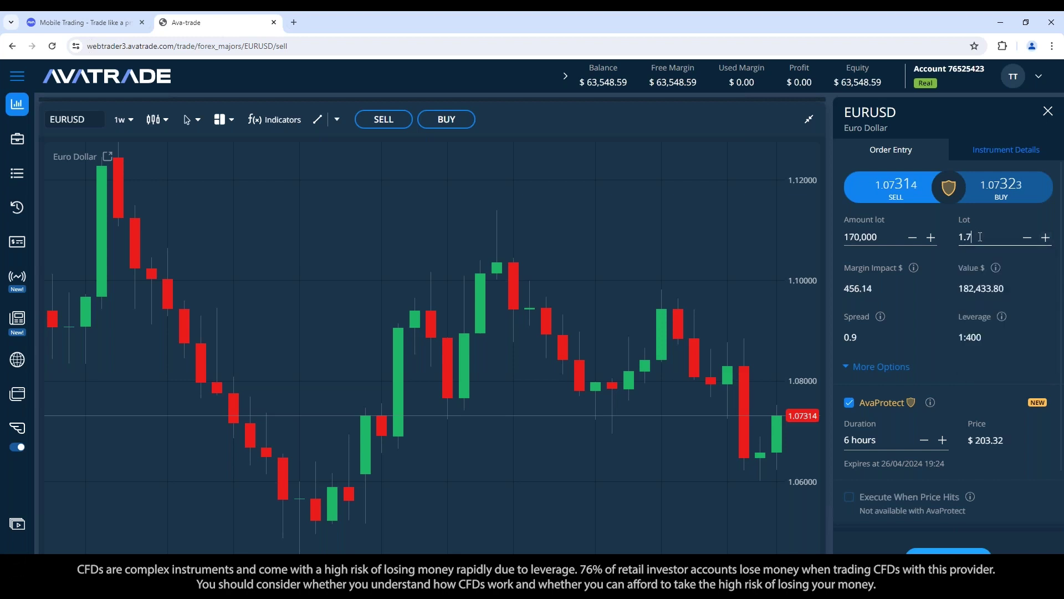
key("BackSpace")
type("6")
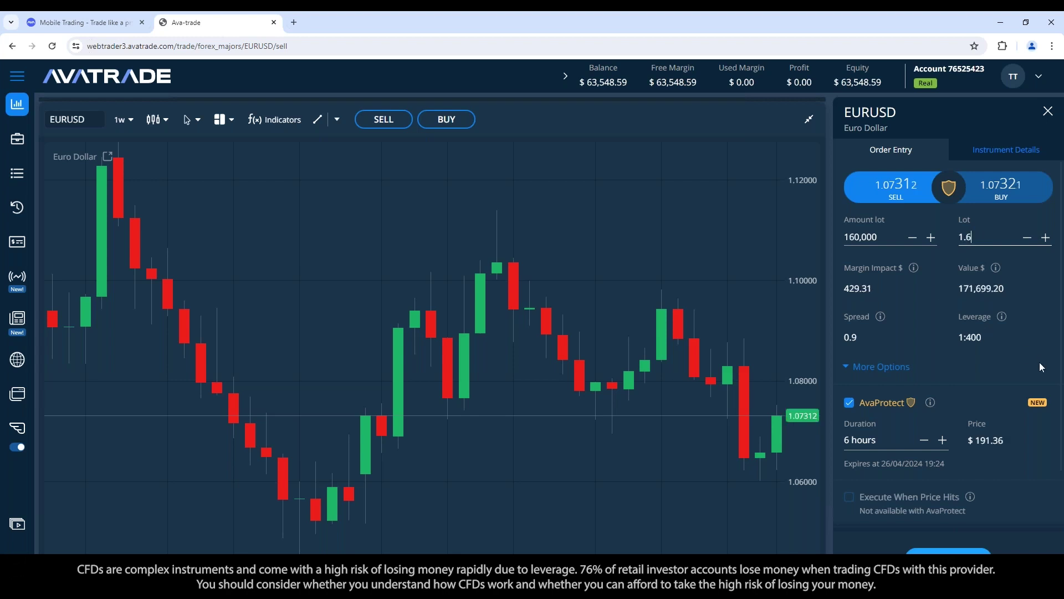
type("5")
Enable Take Profit on the EURUSD sell order.
scroll(991, 451, "down", 2)
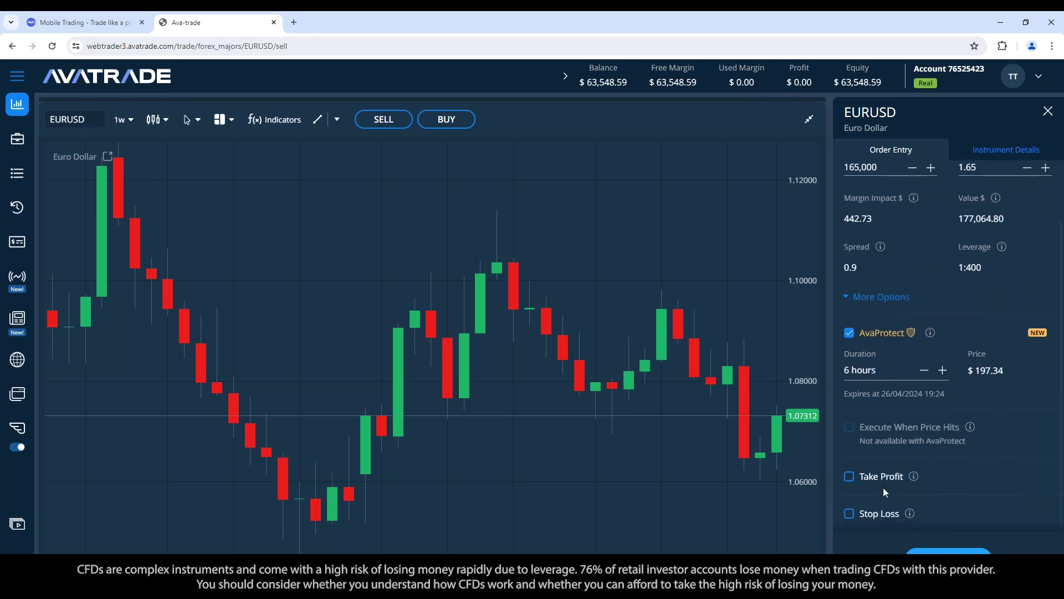
left_click(849, 476)
scroll(915, 498, "down", 2)
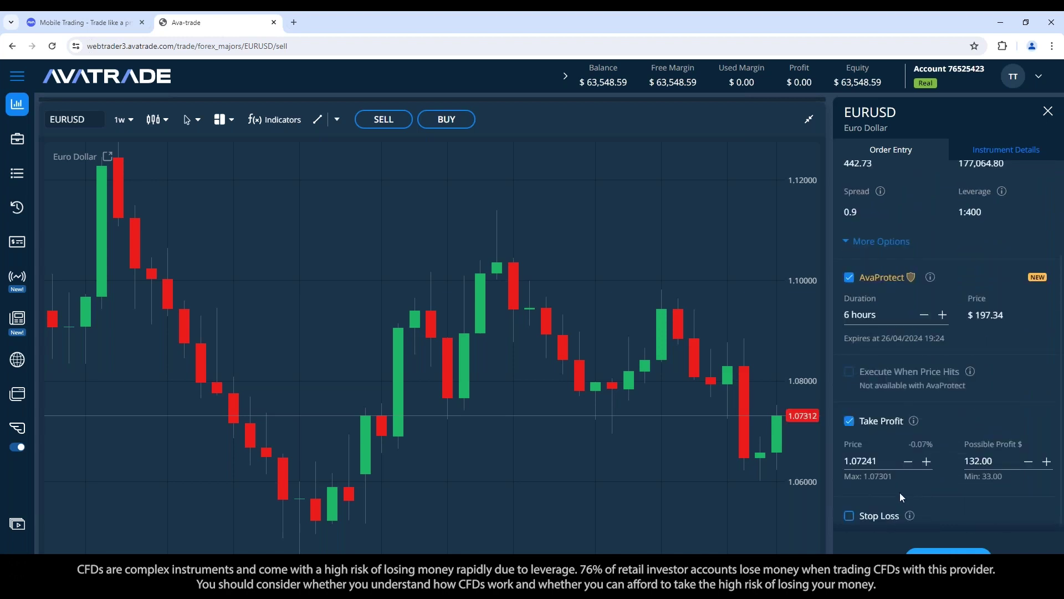
left_click(883, 461)
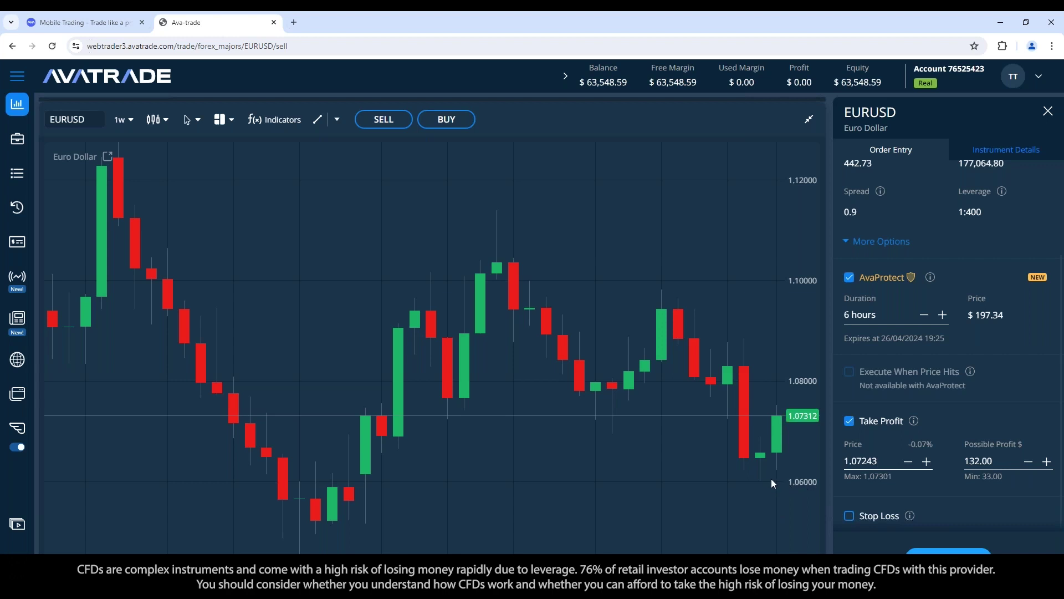
Draw a horizontal chart line and position it at about 1.06181.
left_click(337, 119)
left_click(350, 161)
left_click(711, 397)
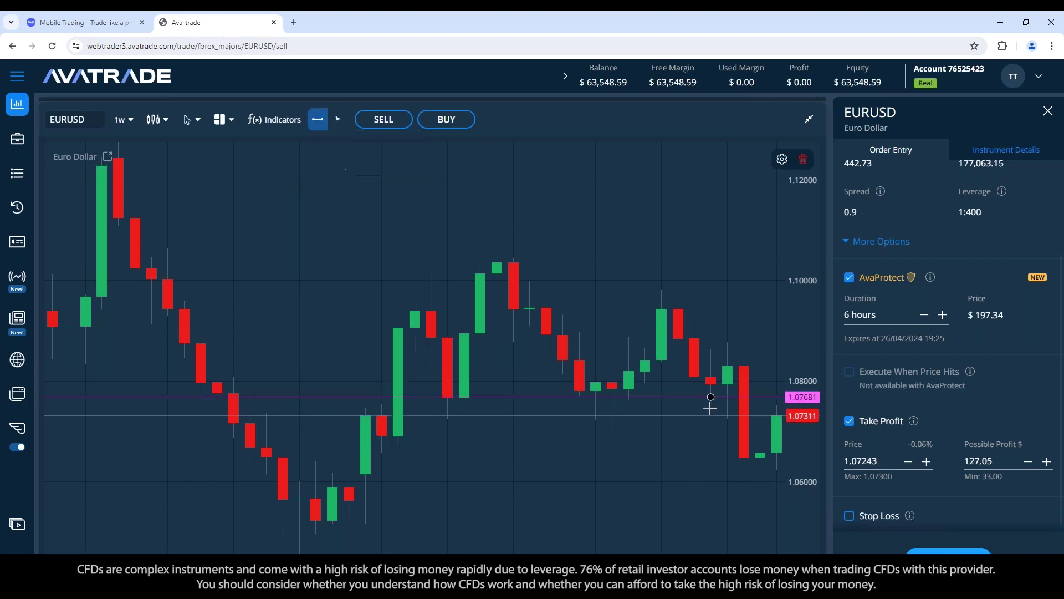
left_click(777, 478)
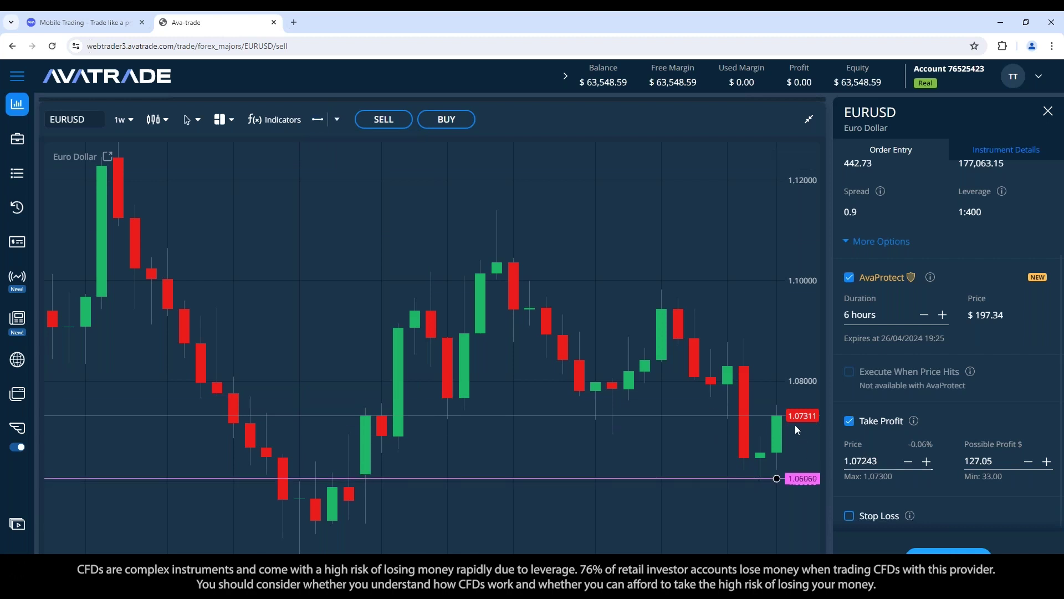
left_click(773, 456)
left_click_drag(764, 478, 767, 472)
left_click(783, 461)
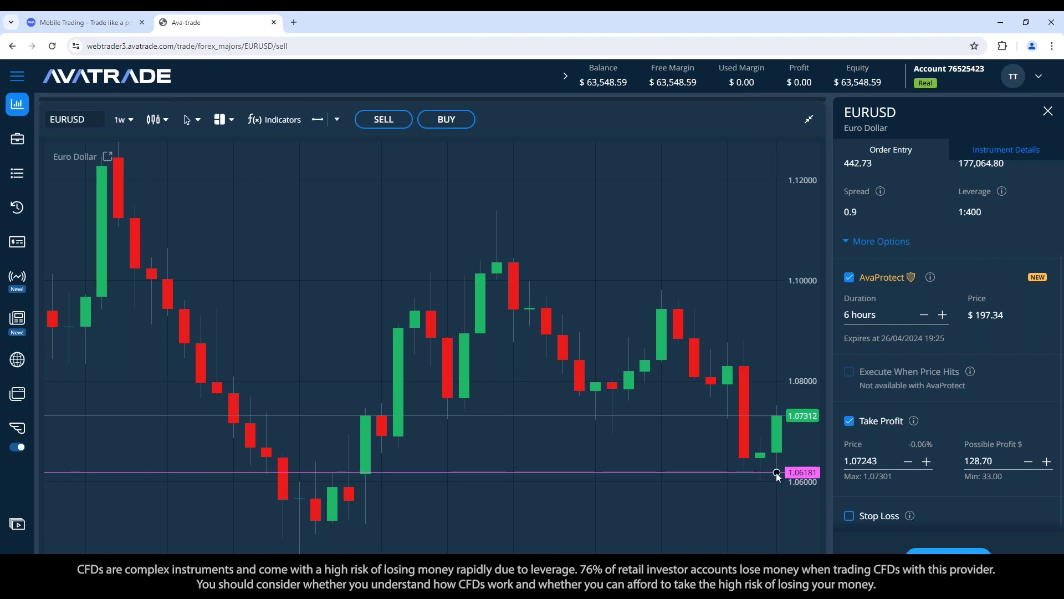
Set the take-profit price to 1.06200.
left_click(891, 463)
key("BackSpace")
key("BackSpace")
key("BackSpace")
key("BackSpace")
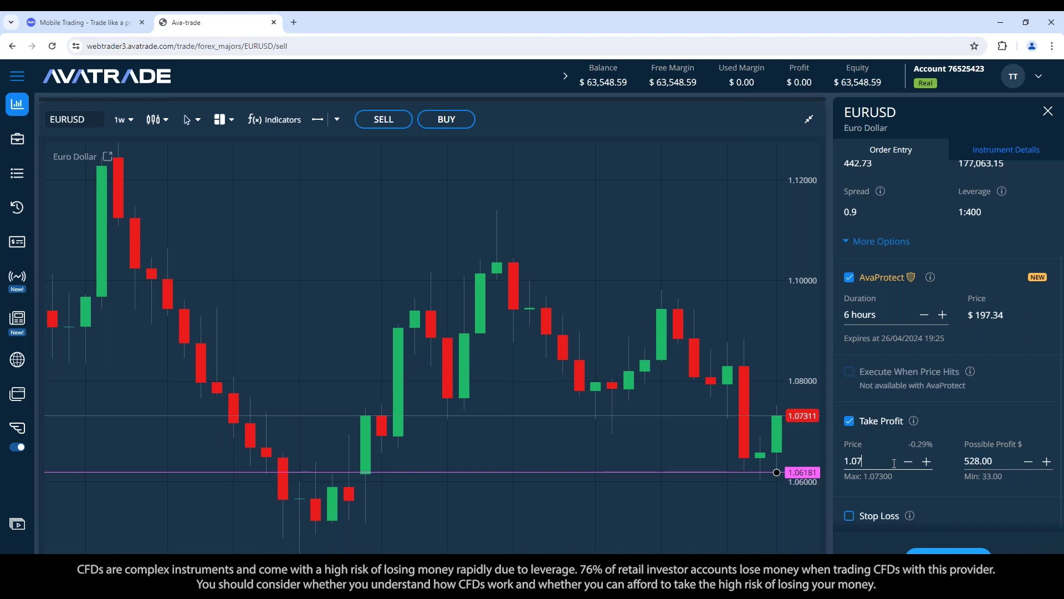
type("620")
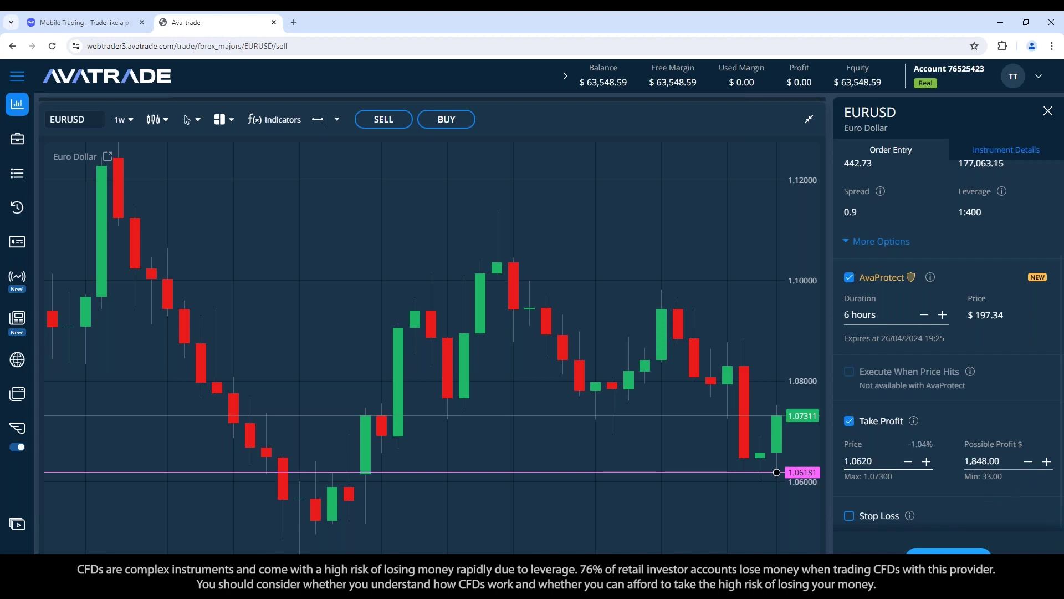
left_click(991, 467)
Disable AvaProtect, enable a stop loss near 1.07396, and raise the chart line to 1.06997.
left_click(851, 279)
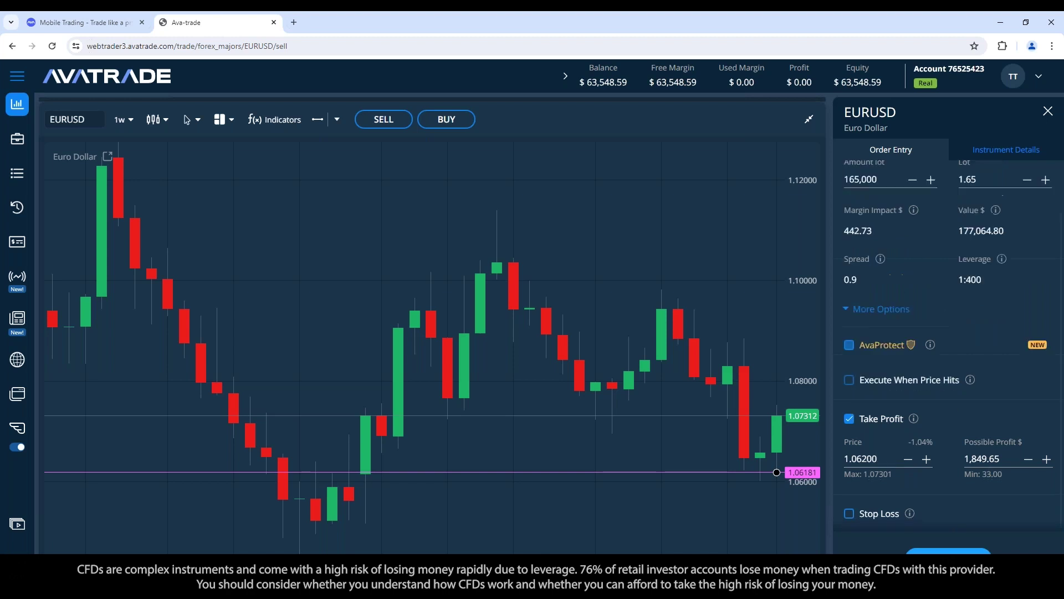
left_click(850, 514)
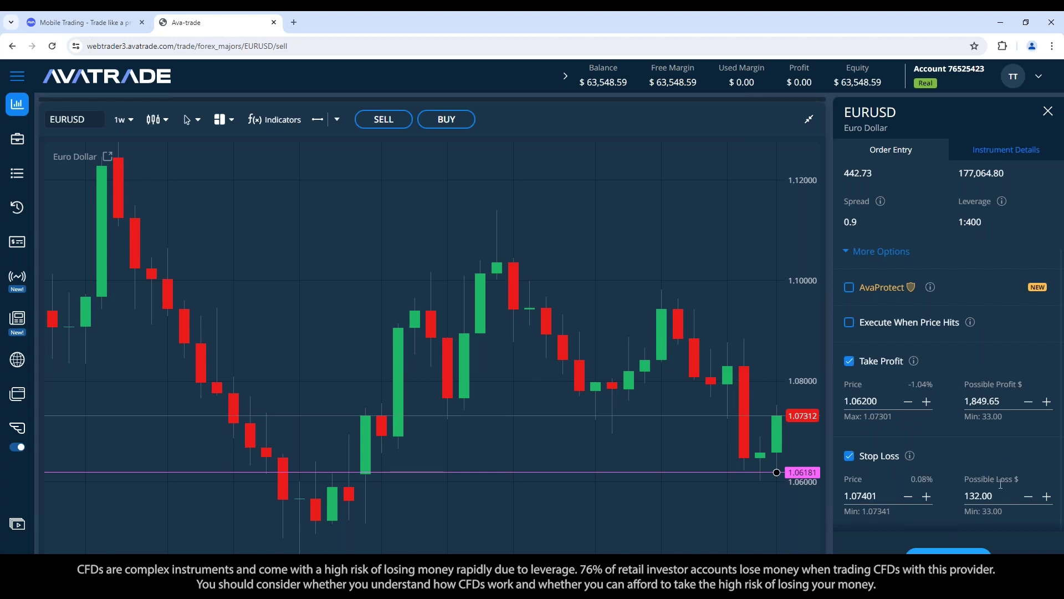
scroll(1000, 484, "up", 2)
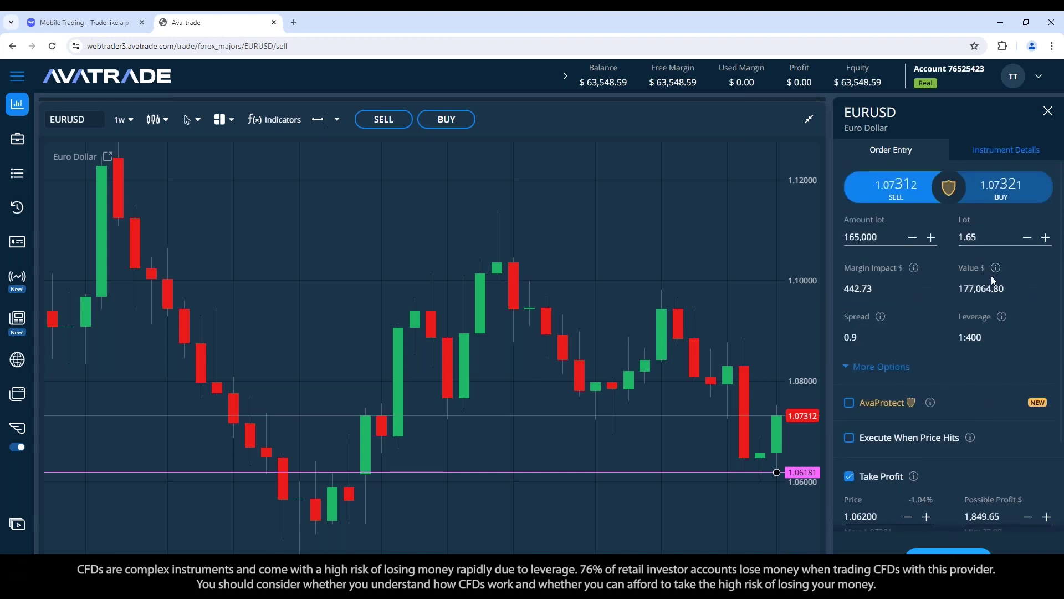
scroll(985, 373, "down", 2)
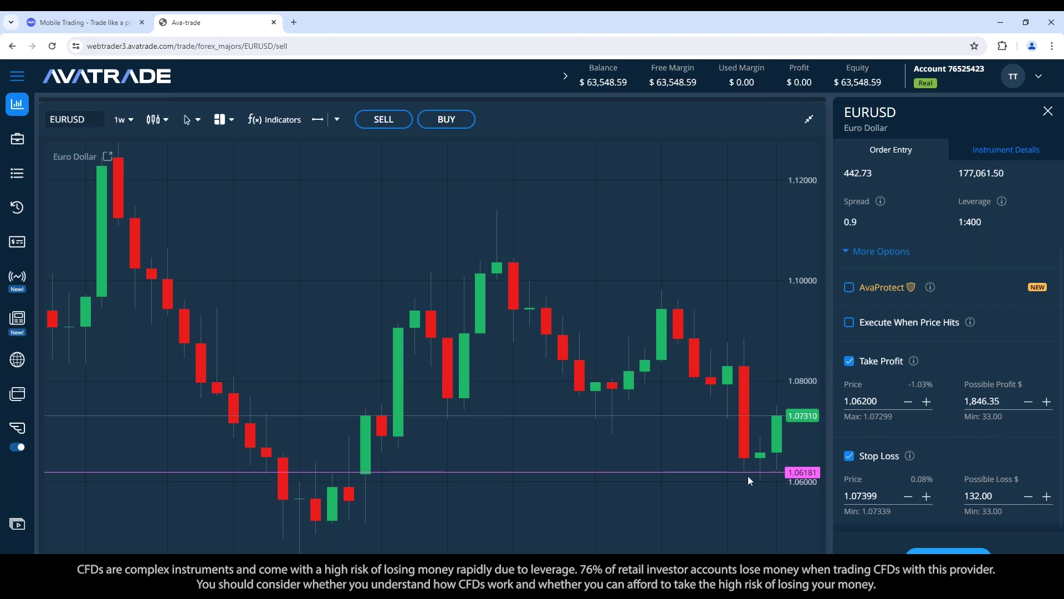
left_click_drag(752, 471, 751, 427)
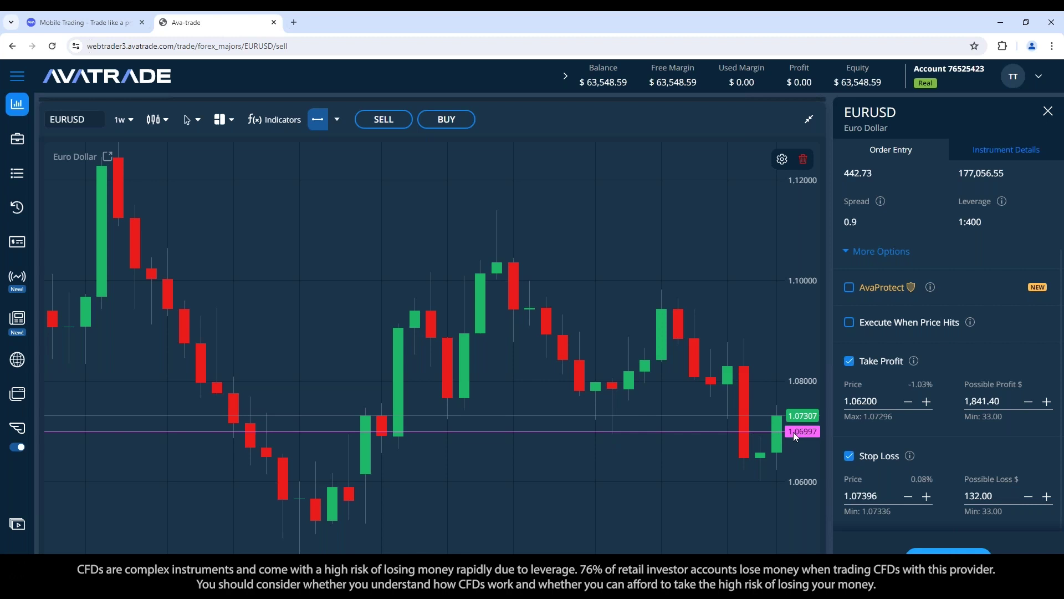
Raise the take-profit price to 1.06990 and draw a horizontal line at about 1.0730.
left_click(895, 499)
left_click(901, 402)
key("BackSpace")
key("BackSpace")
key("BackSpace")
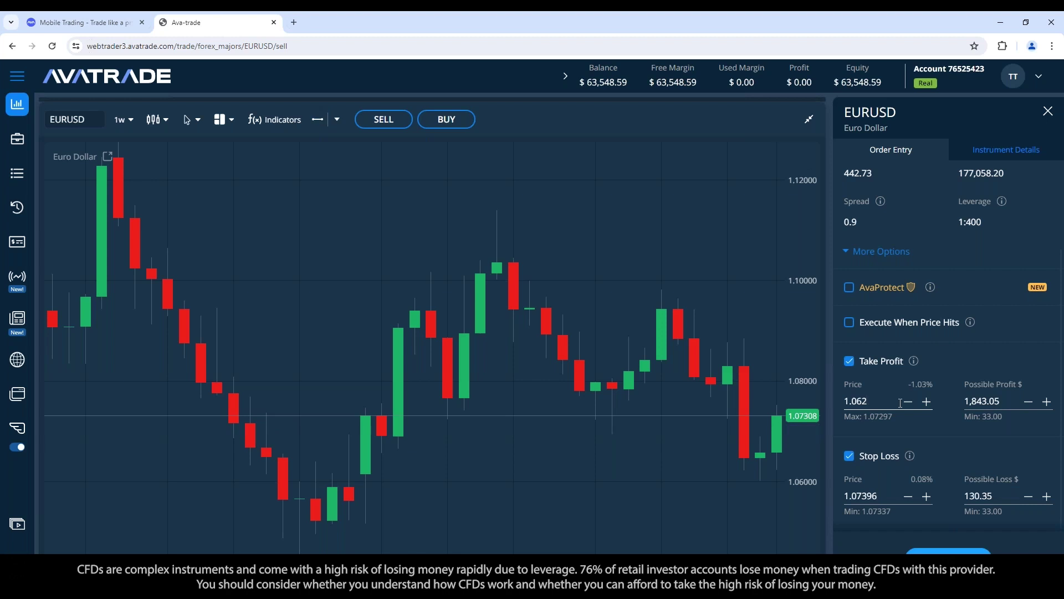
type("99")
left_click(1040, 375)
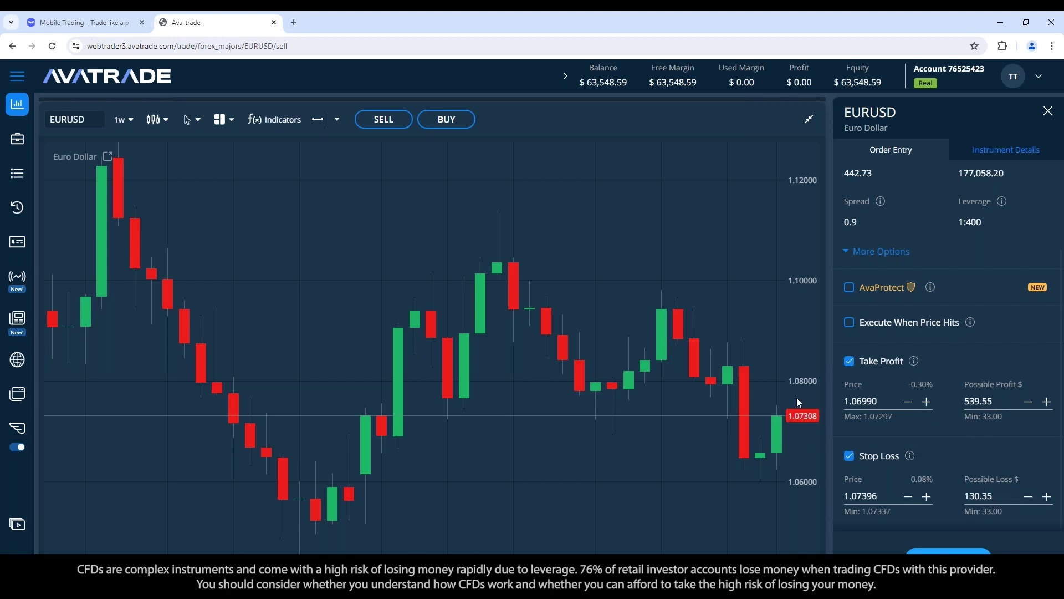
left_click(318, 119)
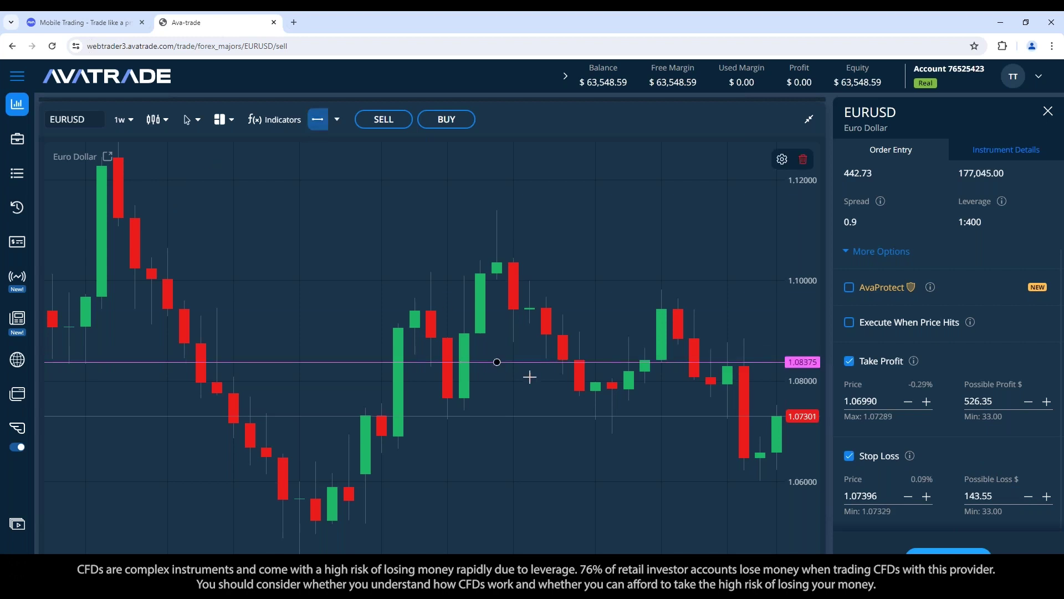
left_click(695, 416)
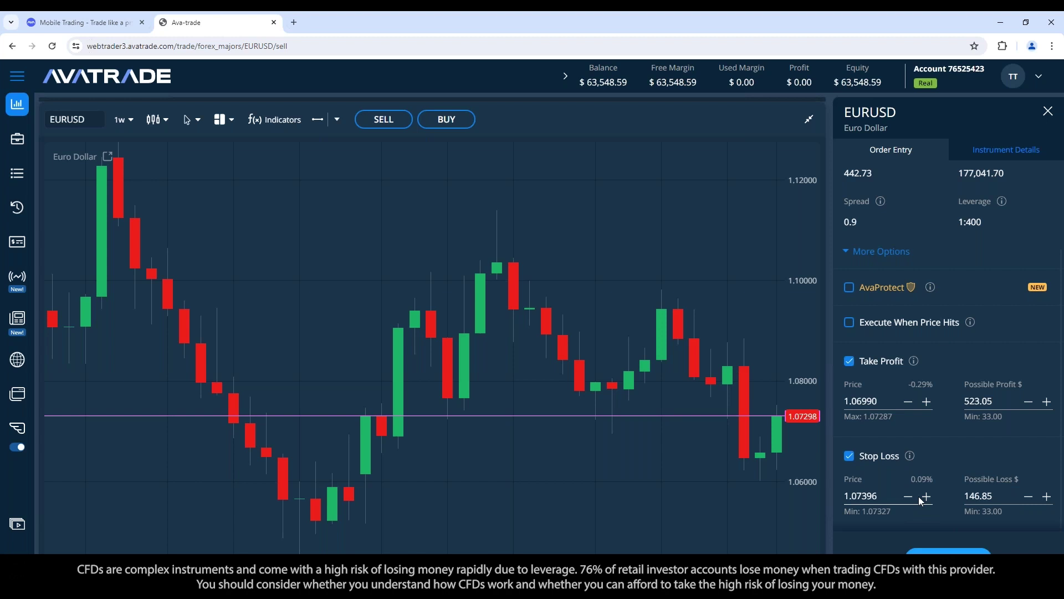
Close the EURUSD sell order panel without placing the order.
left_click(1048, 111)
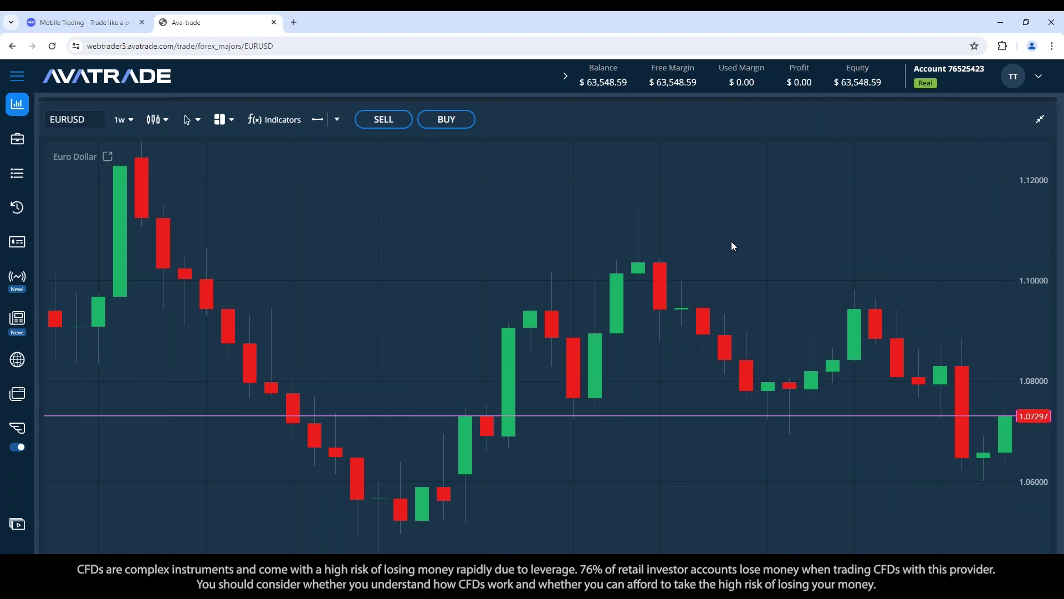
Exit the full-screen chart so the symbol watchlist shows above the weekly EURUSD chart.
left_click(1037, 121)
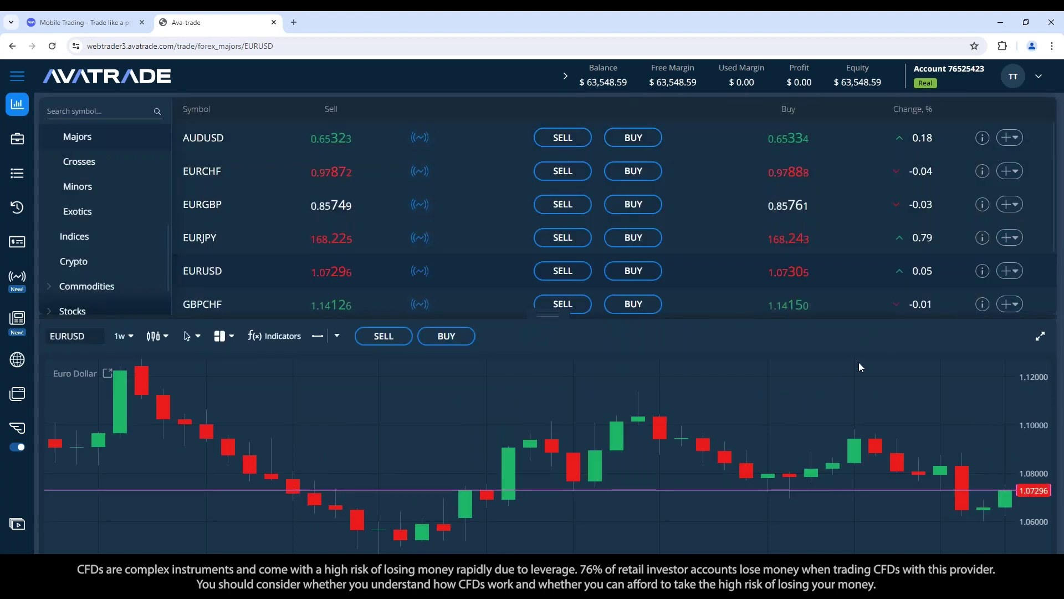